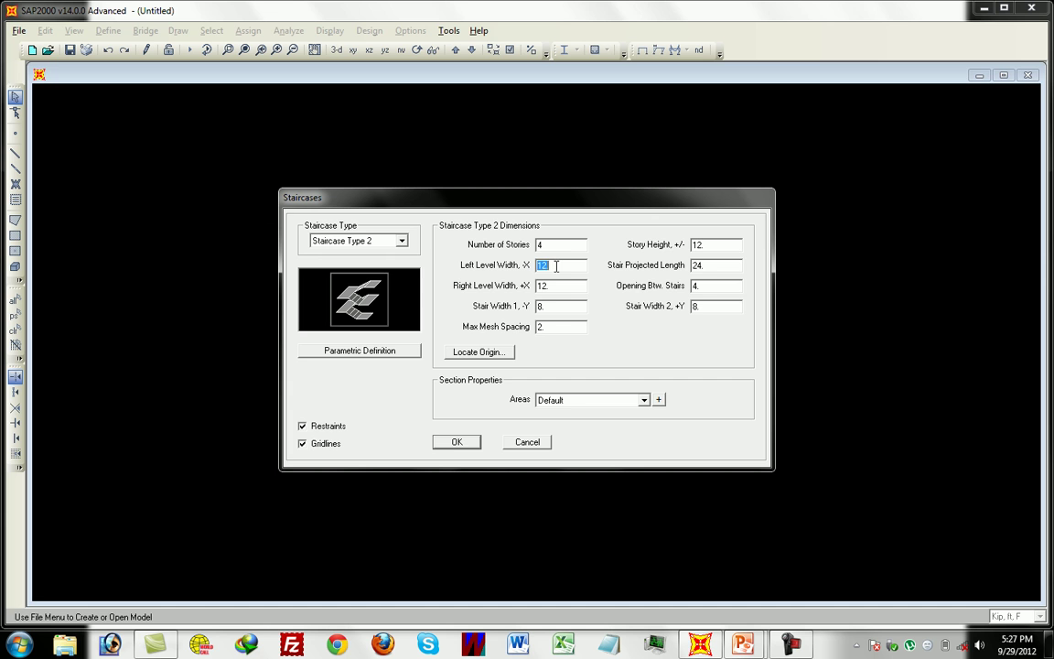
# Set both the left and right level widths to 6 and stair width 1 to 5
pyautogui.write('6')
pyautogui.press('Tab')
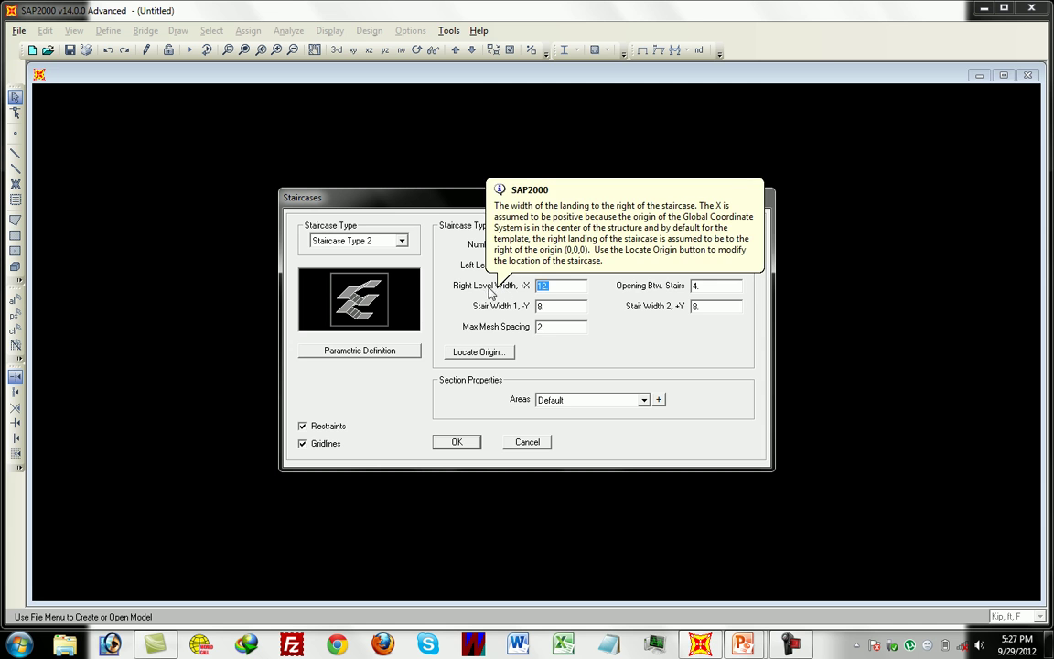
pyautogui.write('6')
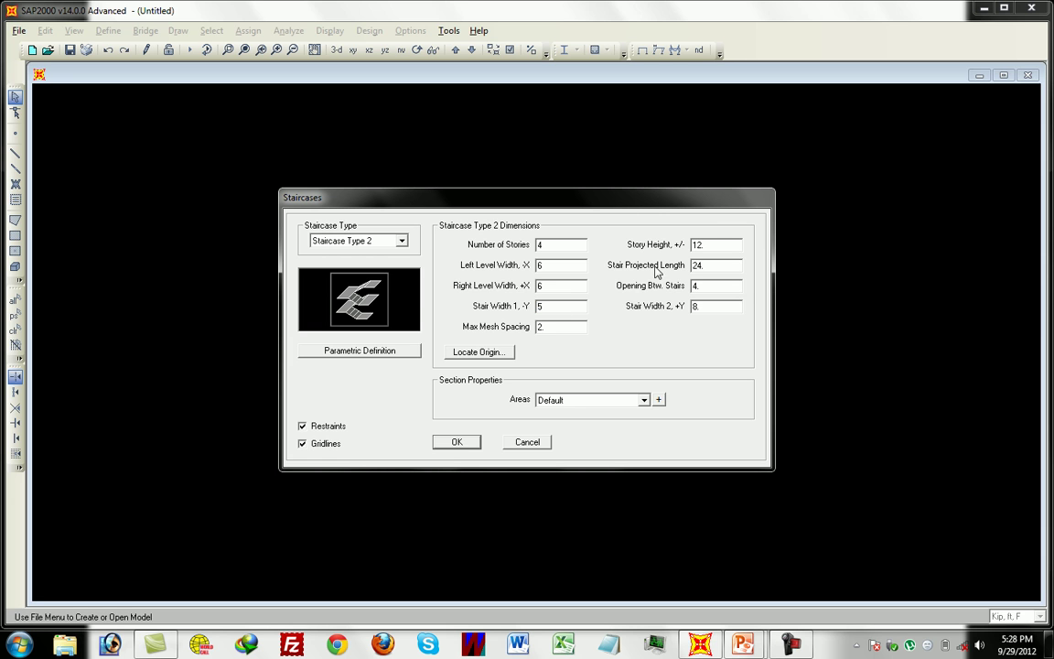
# Set the opening between stairs to 2 and stair width 2 to 5, and generate the staircase model
pyautogui.doubleClick(715, 265)
pyautogui.click(696, 286)
pyautogui.click(698, 306)
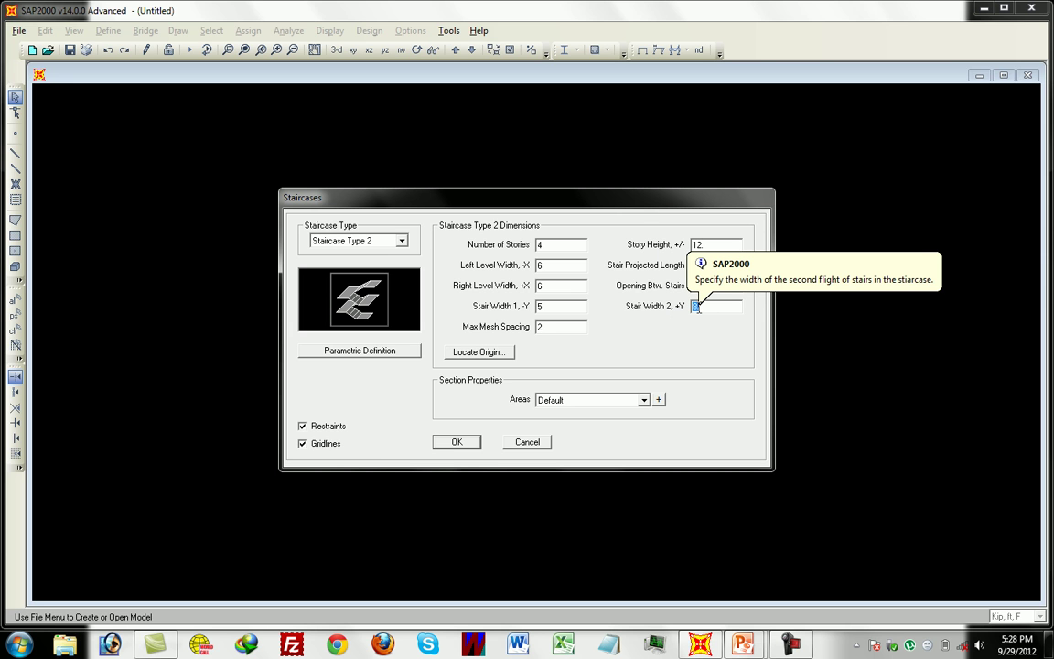
pyautogui.doubleClick(540, 306)
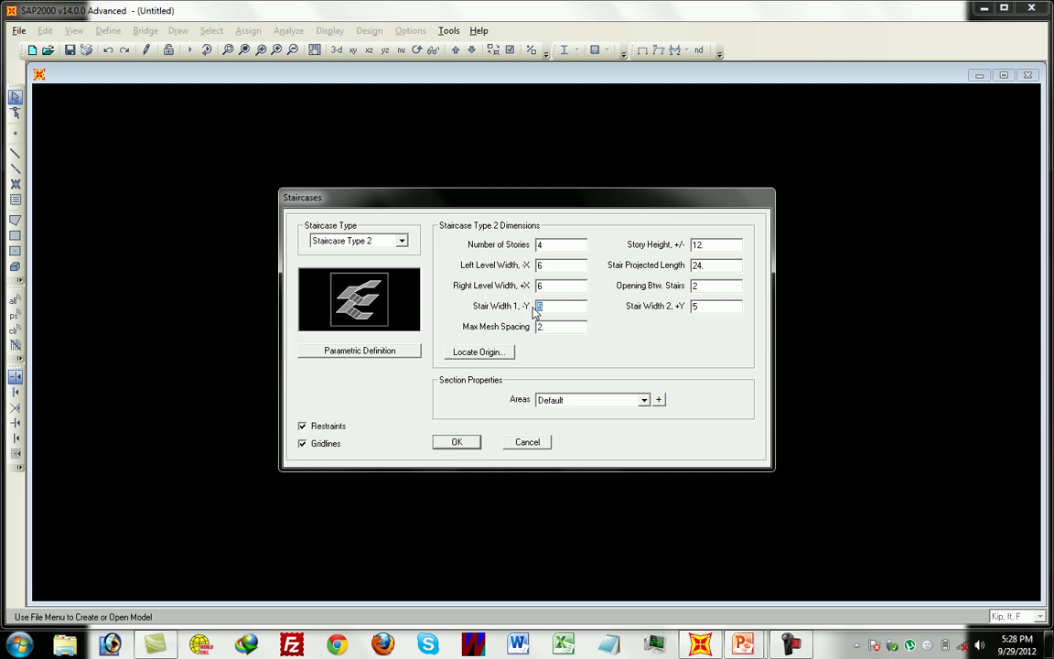
pyautogui.press('Tab')
pyautogui.click(473, 448)
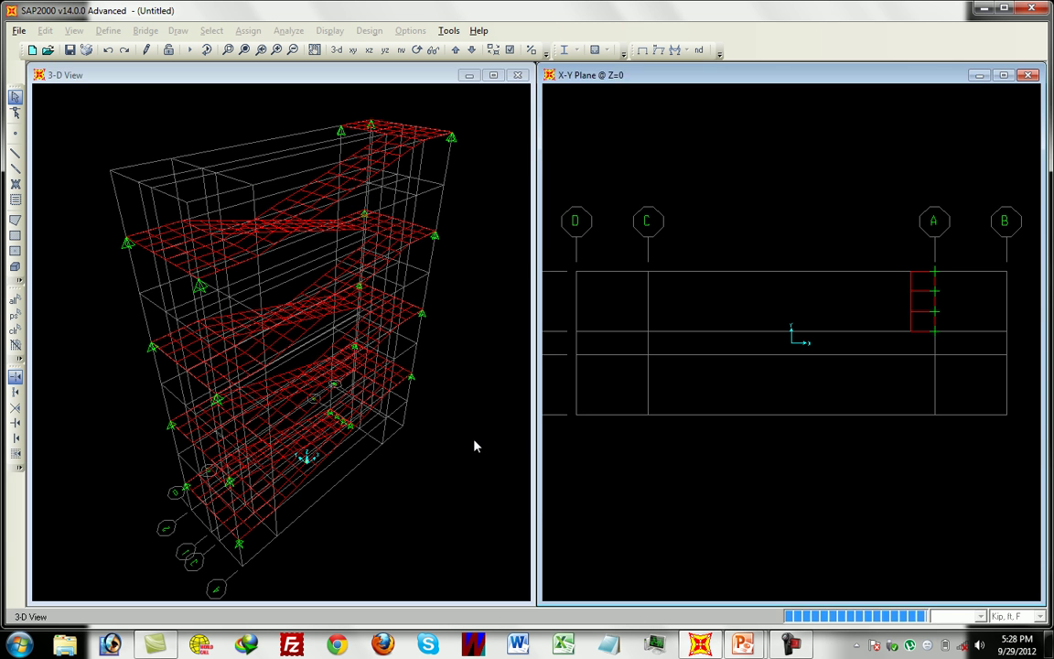
# Turn on Fill Objects in the display options of the 3-D view
pyautogui.click(510, 49)
pyautogui.click(541, 266)
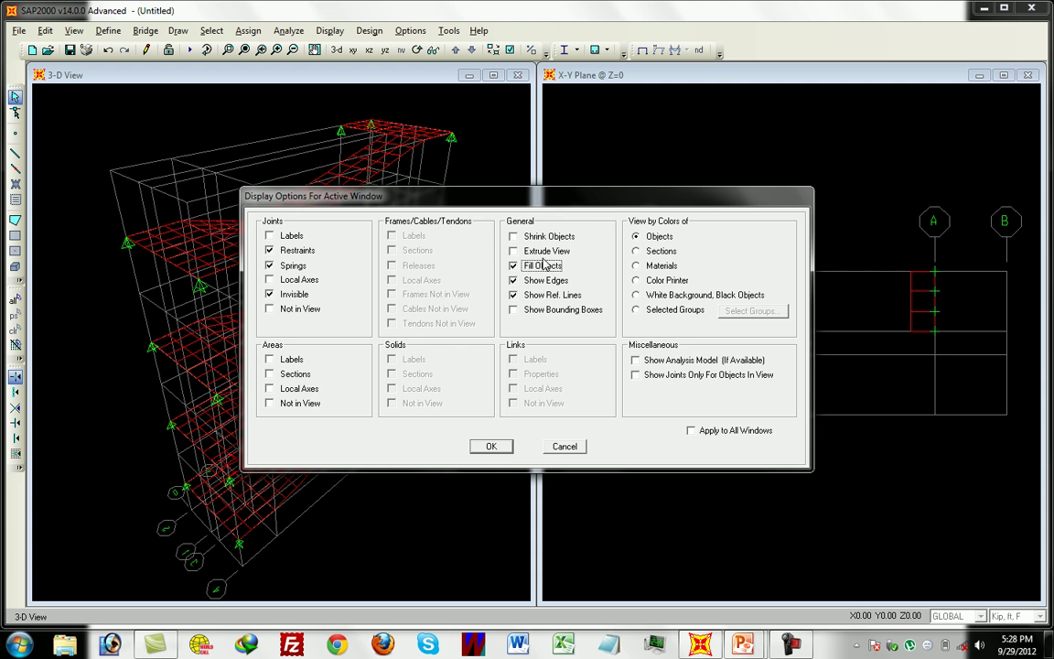
pyautogui.click(491, 447)
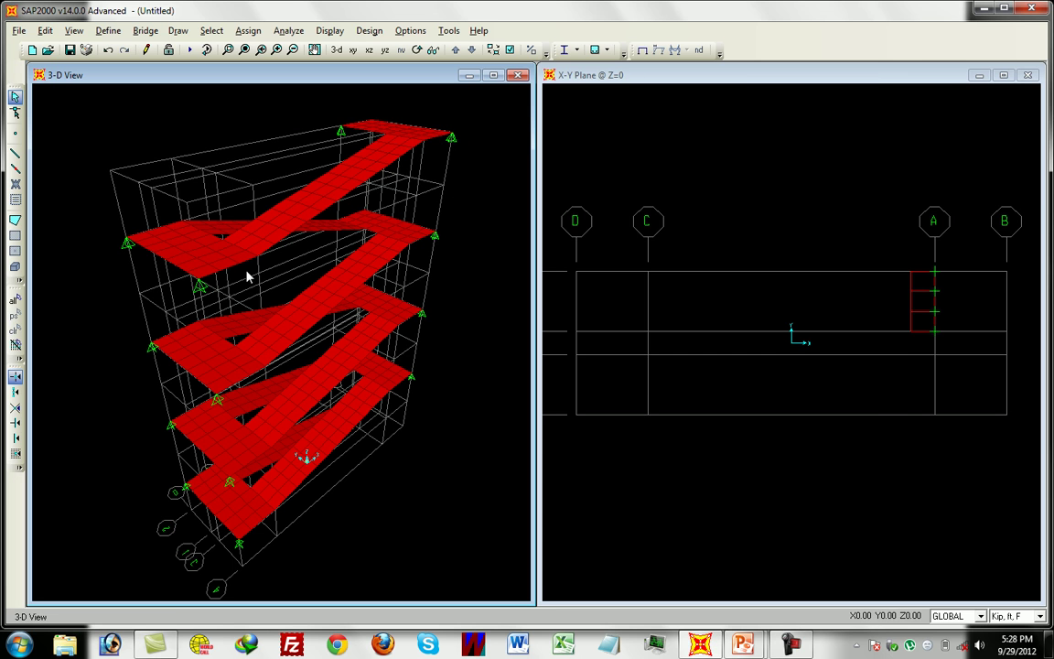
# Select all stair joints on the X-Z planes at Y=6 and Y=-6 and assign them pinned restraints in Translation 1, 2 and 3
pyautogui.click(659, 73)
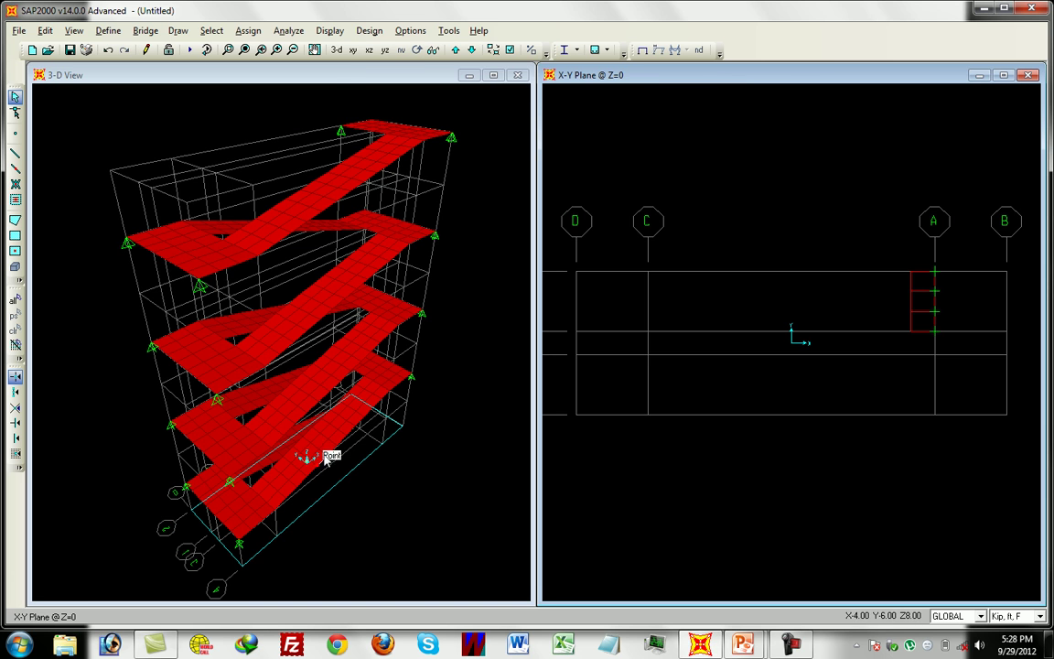
pyautogui.click(385, 49)
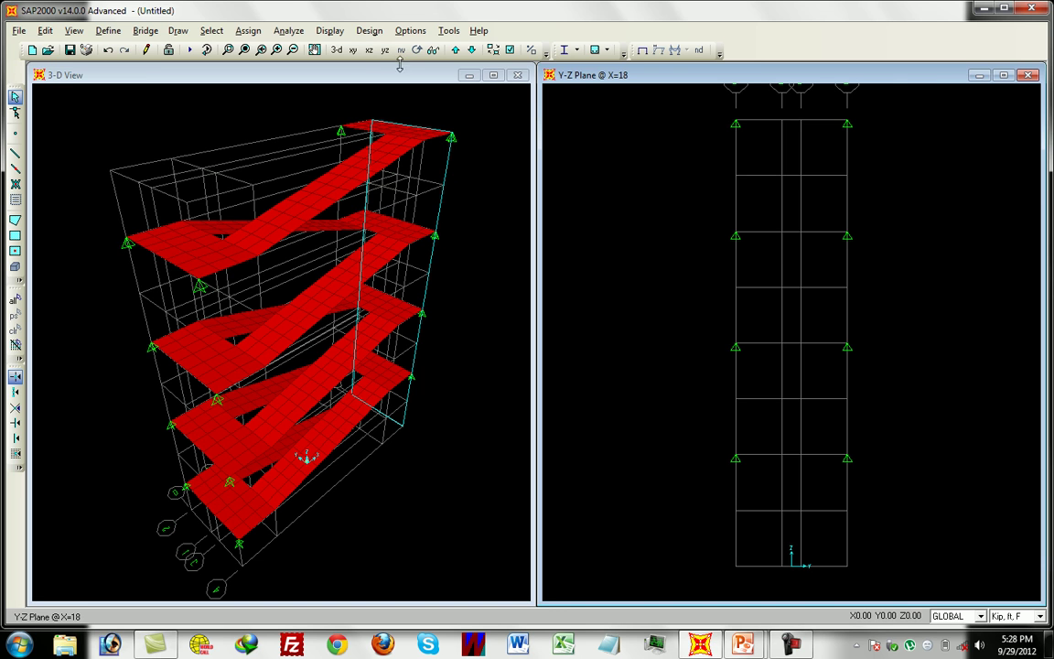
pyautogui.click(369, 50)
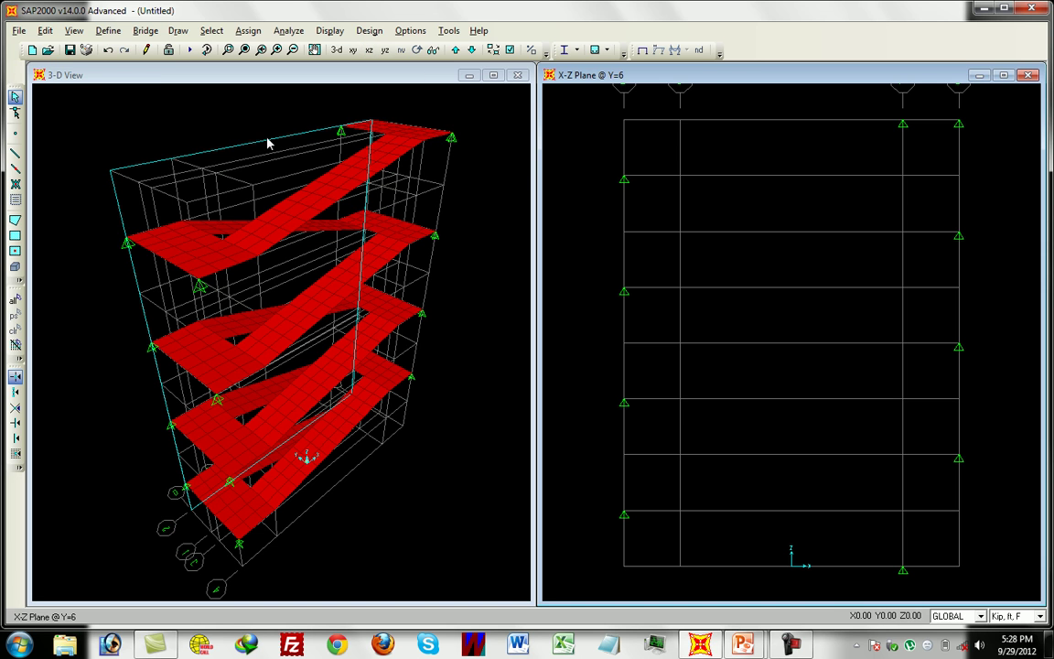
pyautogui.moveTo(603, 107); pyautogui.dragTo(723, 249)
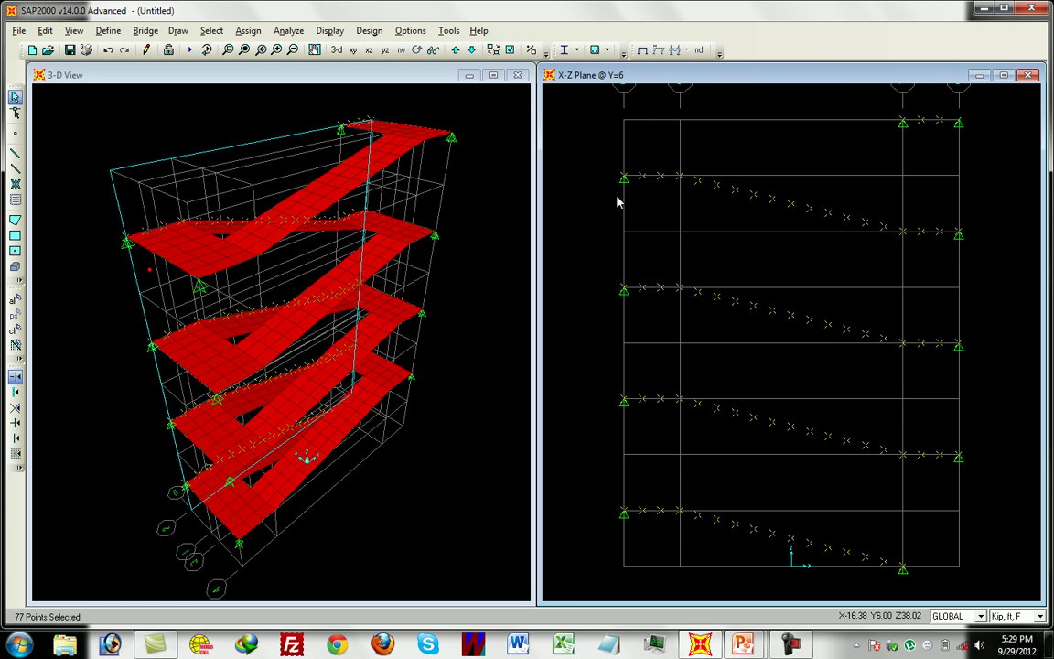
pyautogui.click(455, 52)
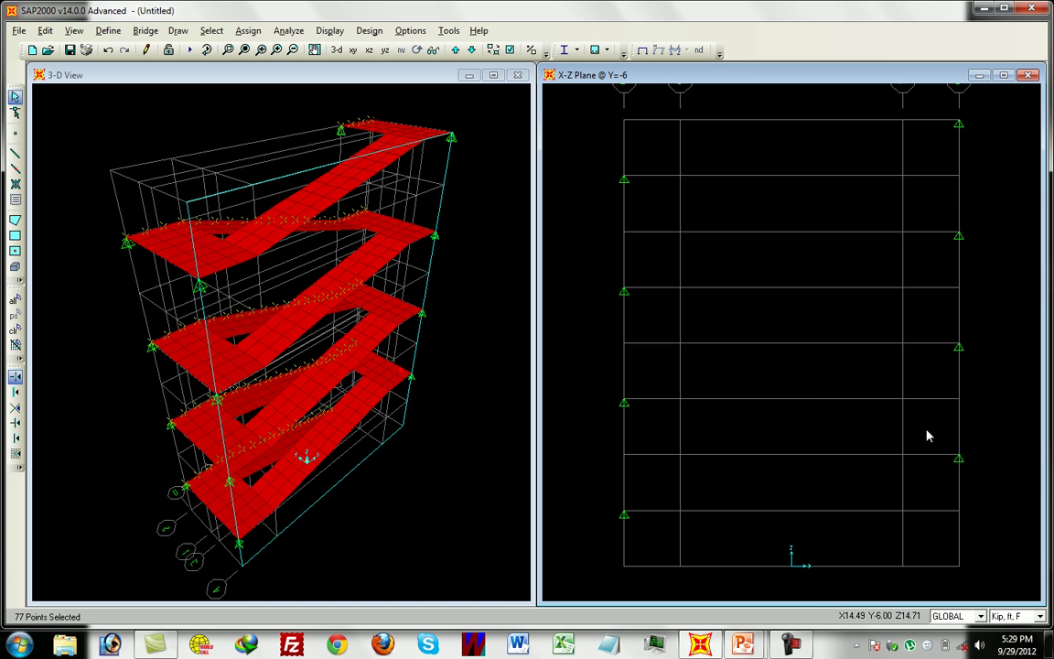
pyautogui.moveTo(604, 101); pyautogui.dragTo(986, 576)
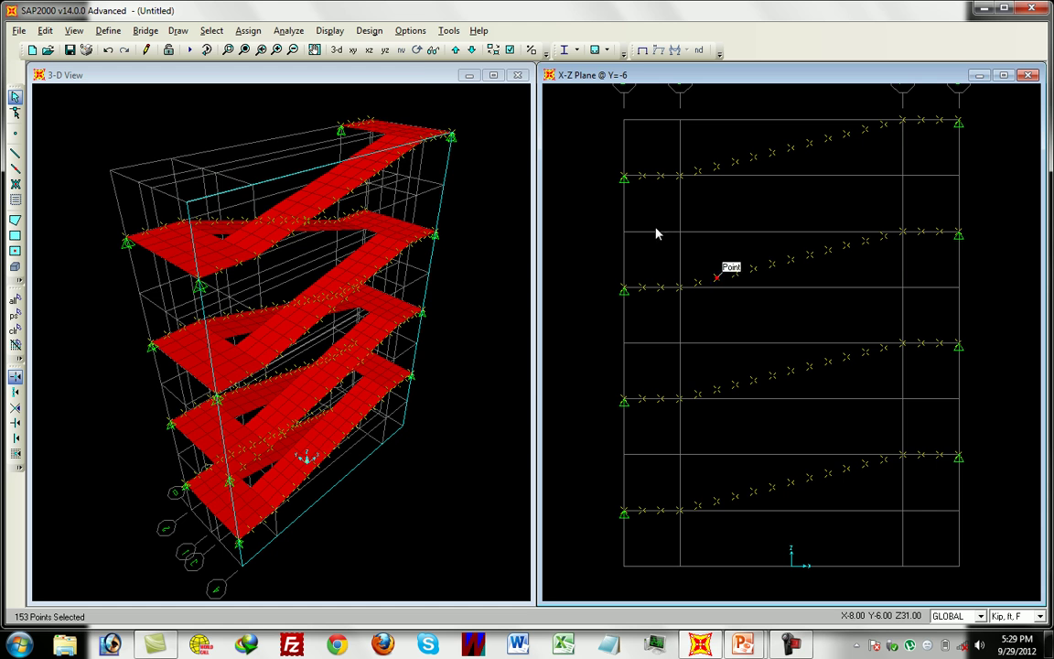
pyautogui.click(248, 31)
pyautogui.moveTo(289, 46)
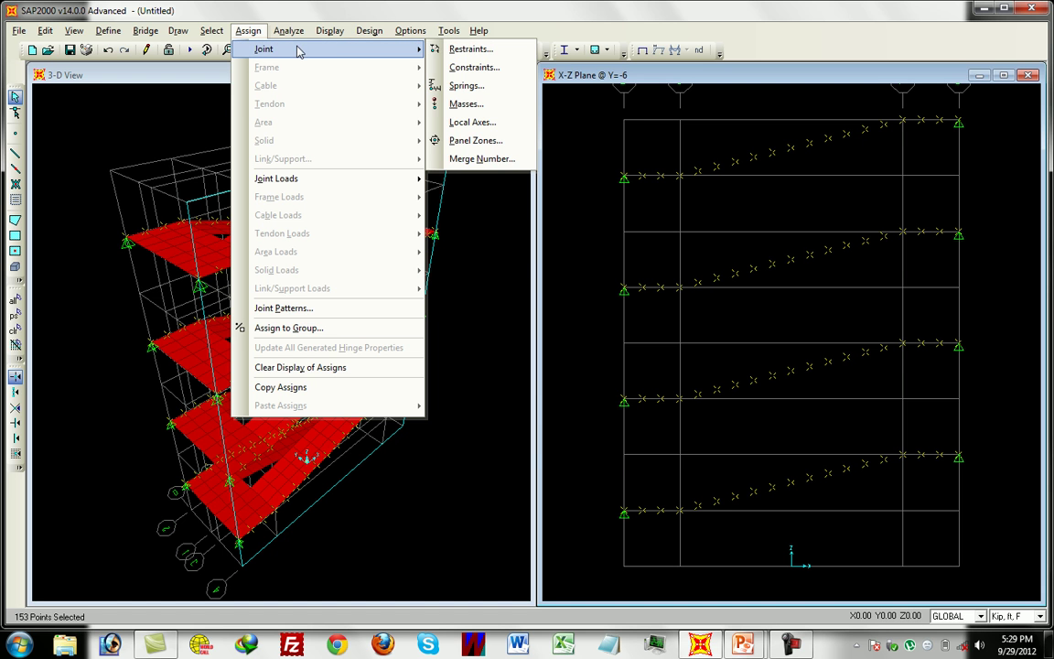
pyautogui.click(464, 49)
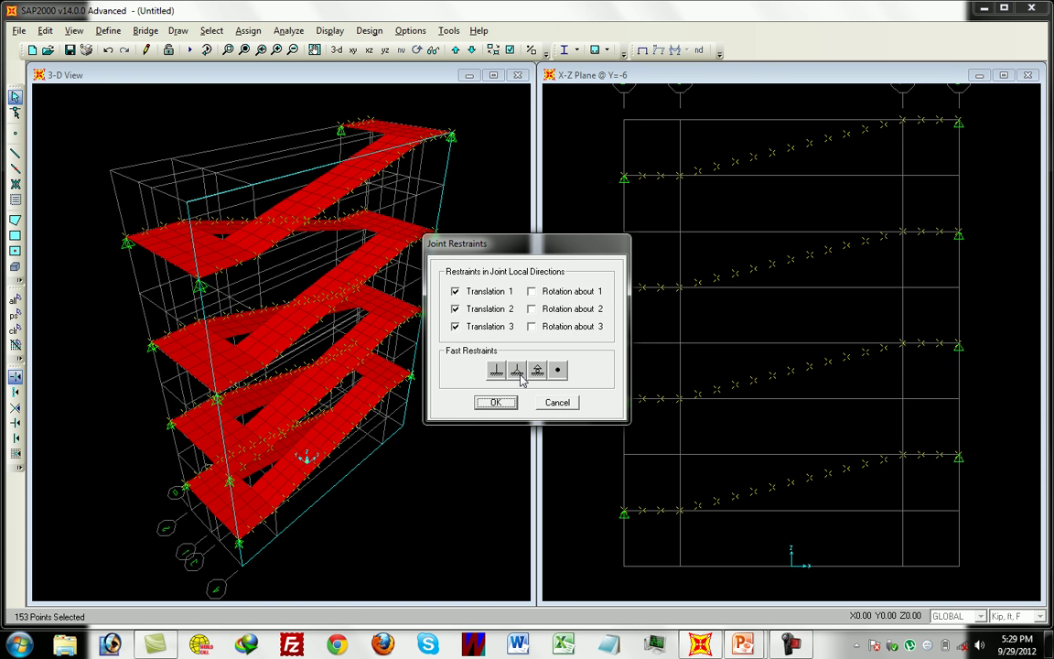
pyautogui.click(495, 402)
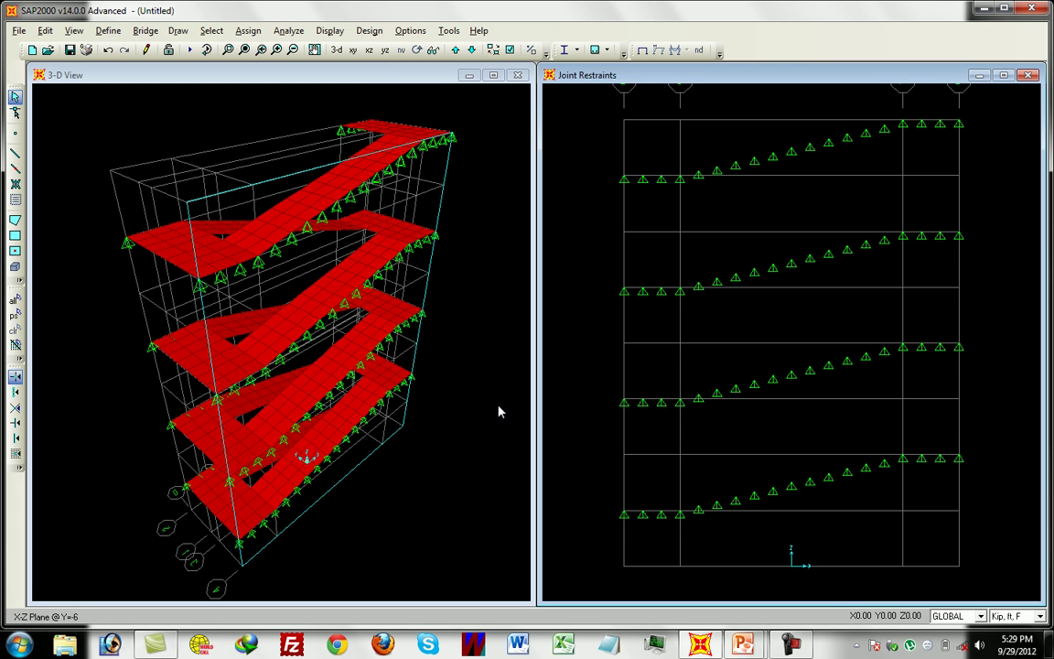
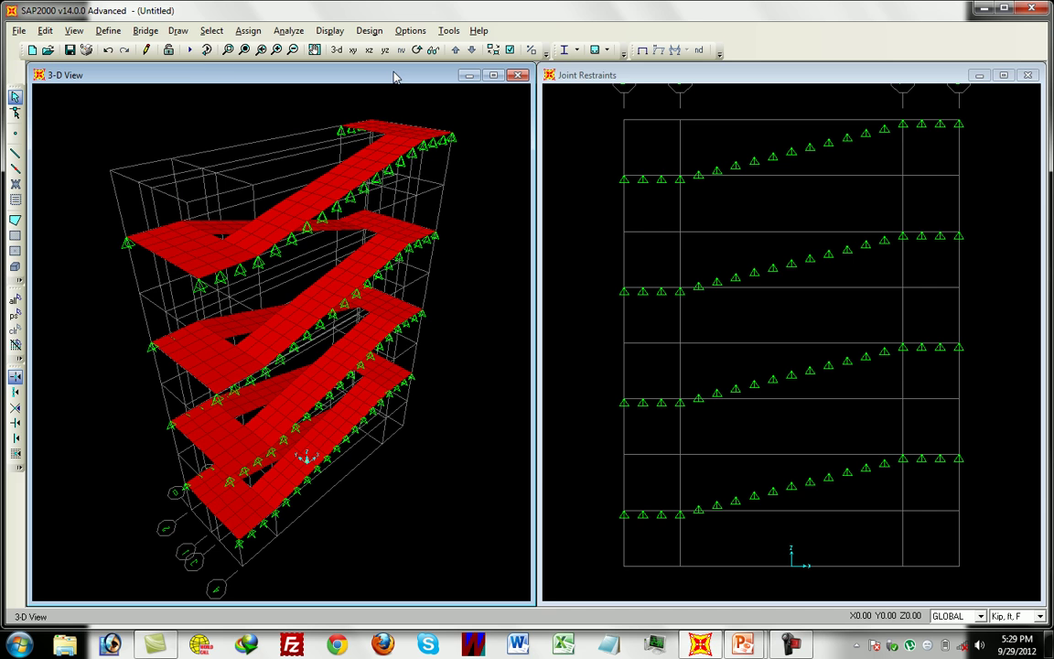
# Add a shell area section named Slab with membrane and bending thicknesses of 0.5
pyautogui.click(108, 30)
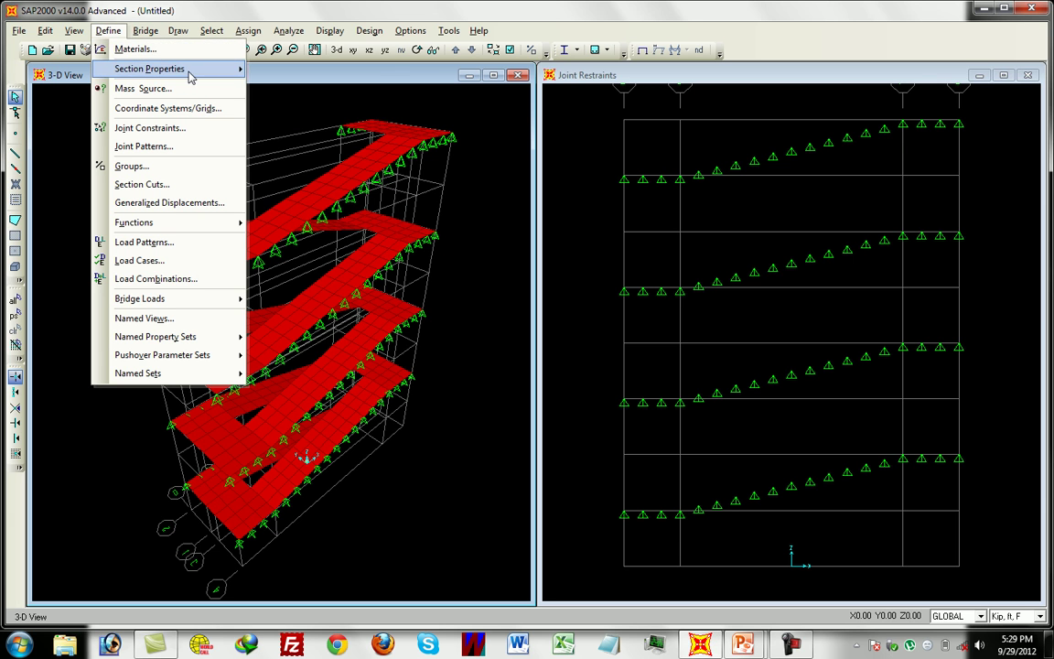
pyautogui.moveTo(194, 73)
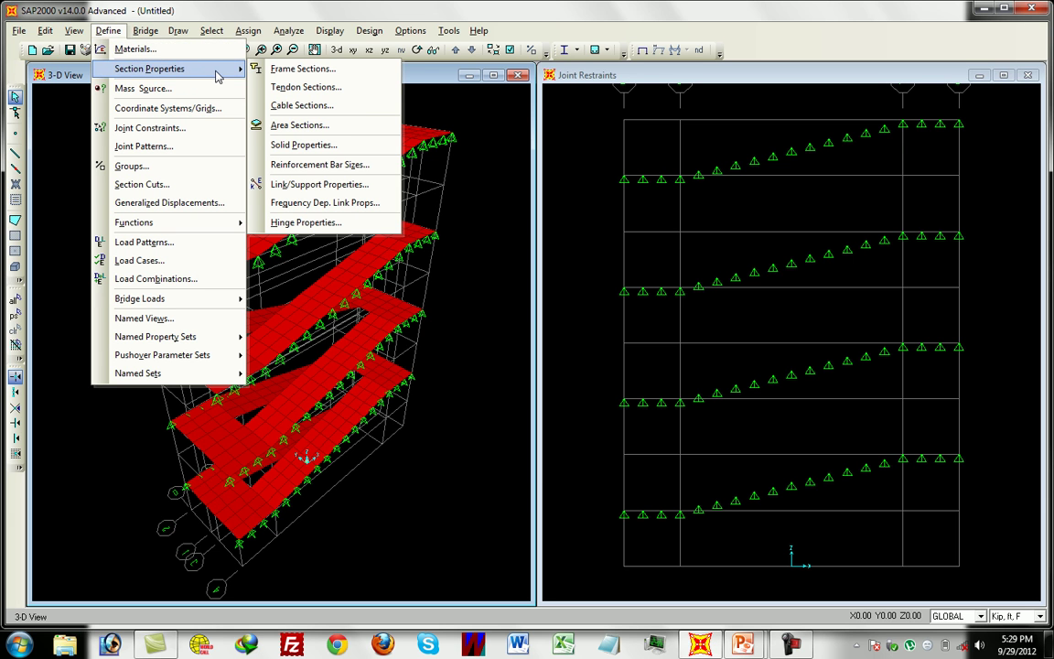
pyautogui.click(265, 123)
pyautogui.click(586, 266)
pyautogui.click(567, 277)
pyautogui.click(578, 308)
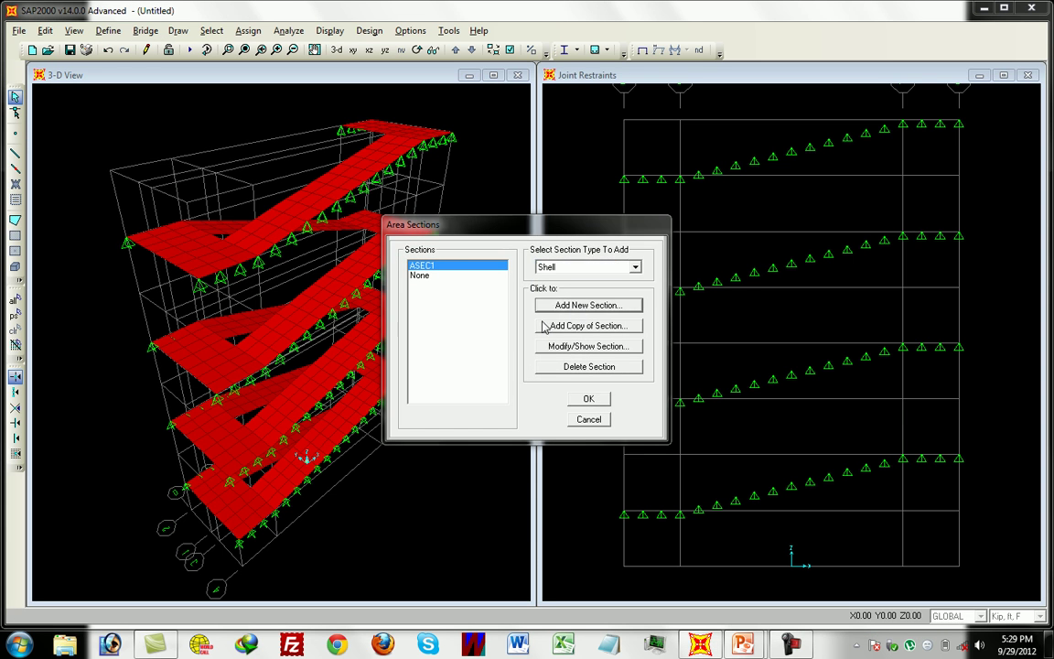
pyautogui.doubleClick(592, 403)
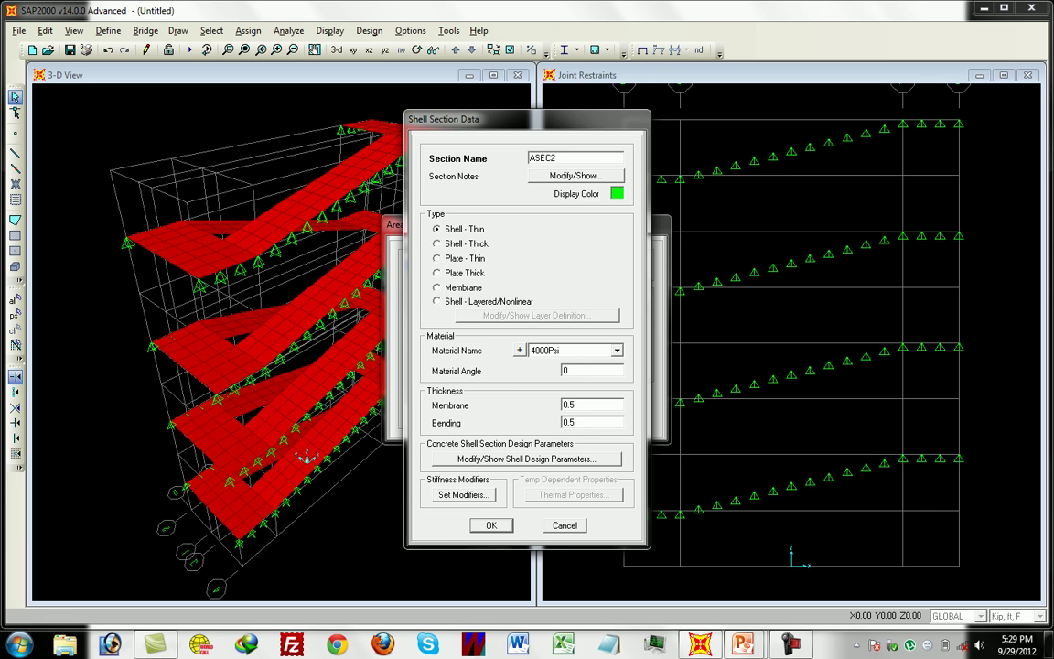
pyautogui.doubleClick(575, 159)
pyautogui.write('Slab')
pyautogui.click(491, 525)
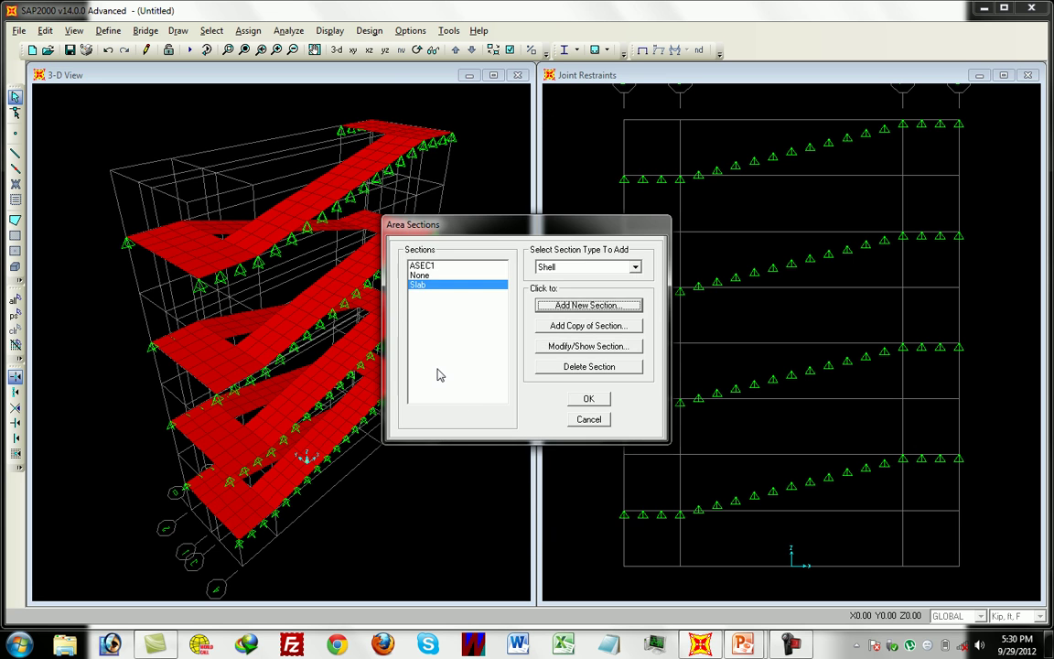
pyautogui.click(588, 399)
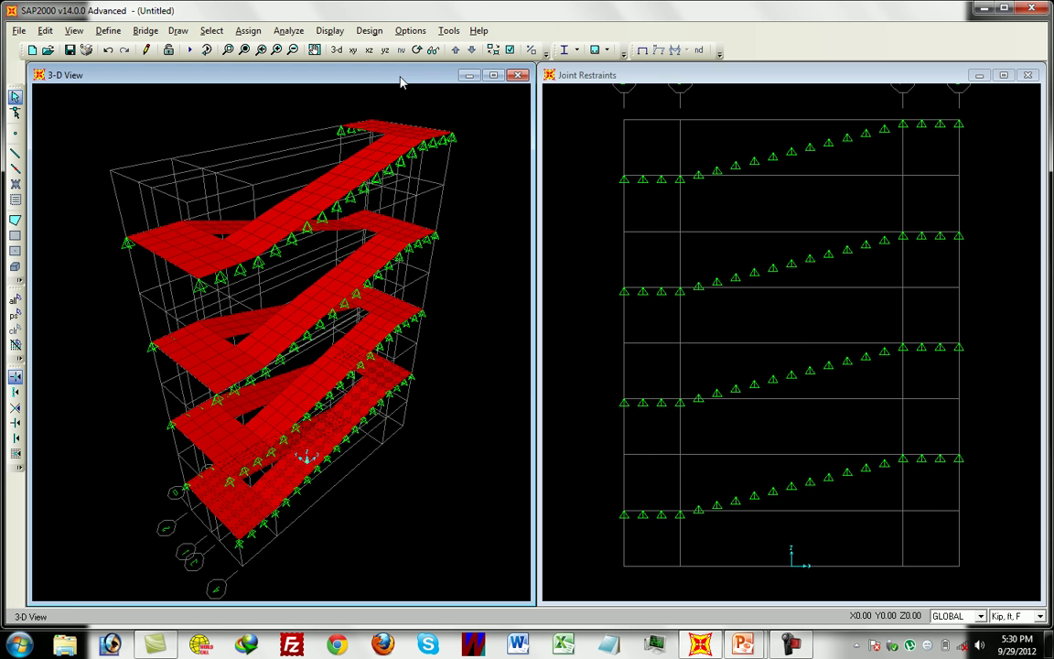
# Select the whole model and assign the Slab section to all its areas
pyautogui.hotkey('ctrl', 'a')
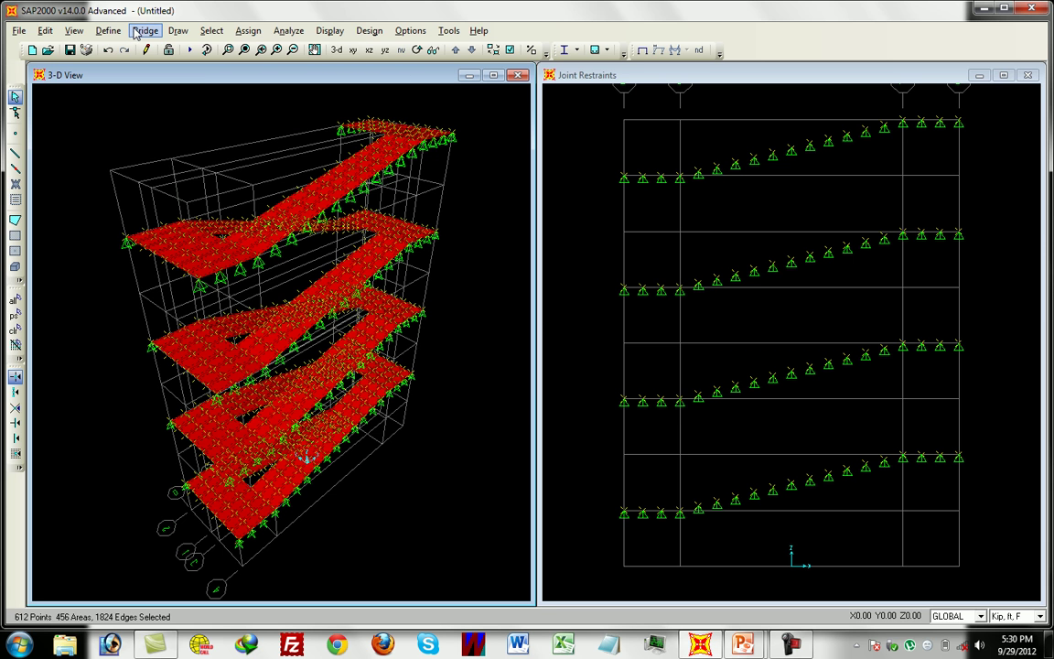
pyautogui.click(248, 30)
pyautogui.moveTo(370, 120)
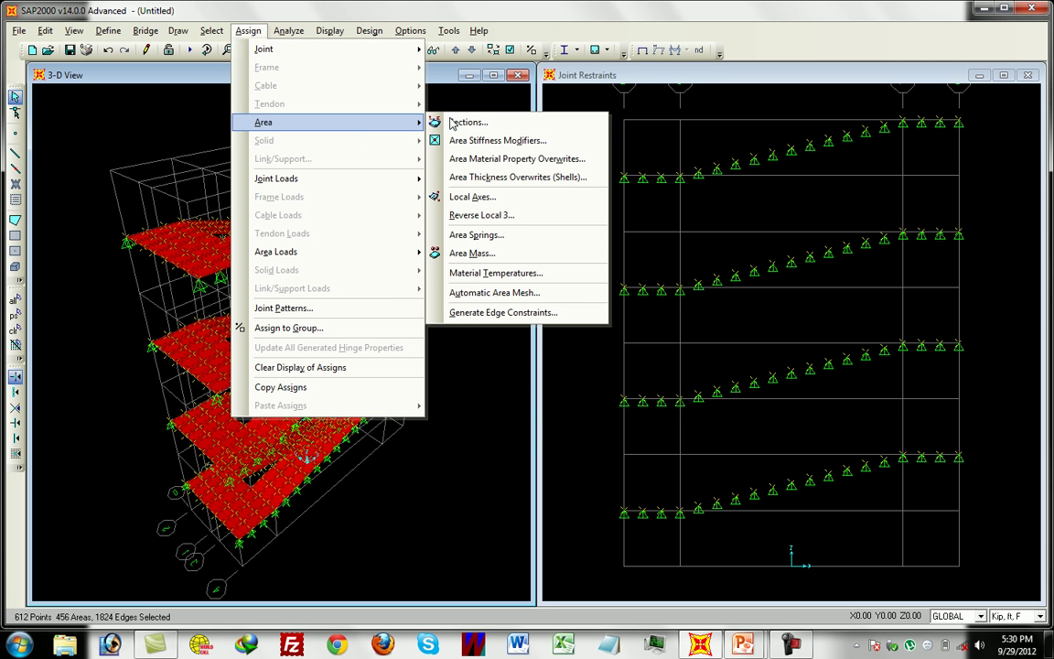
pyautogui.click(461, 122)
pyautogui.click(475, 284)
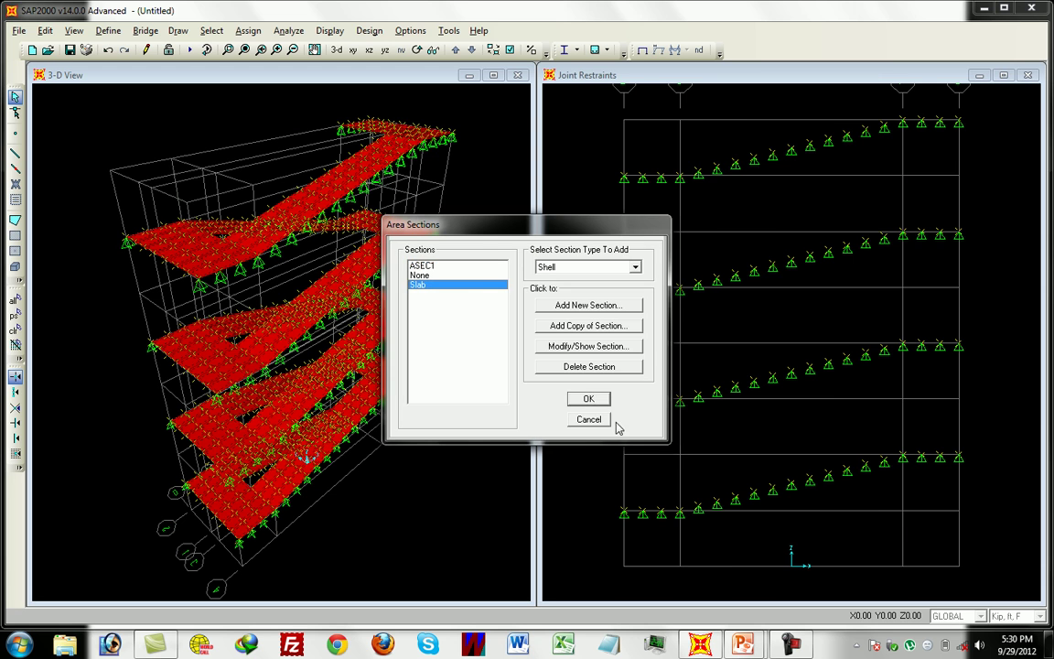
pyautogui.click(588, 398)
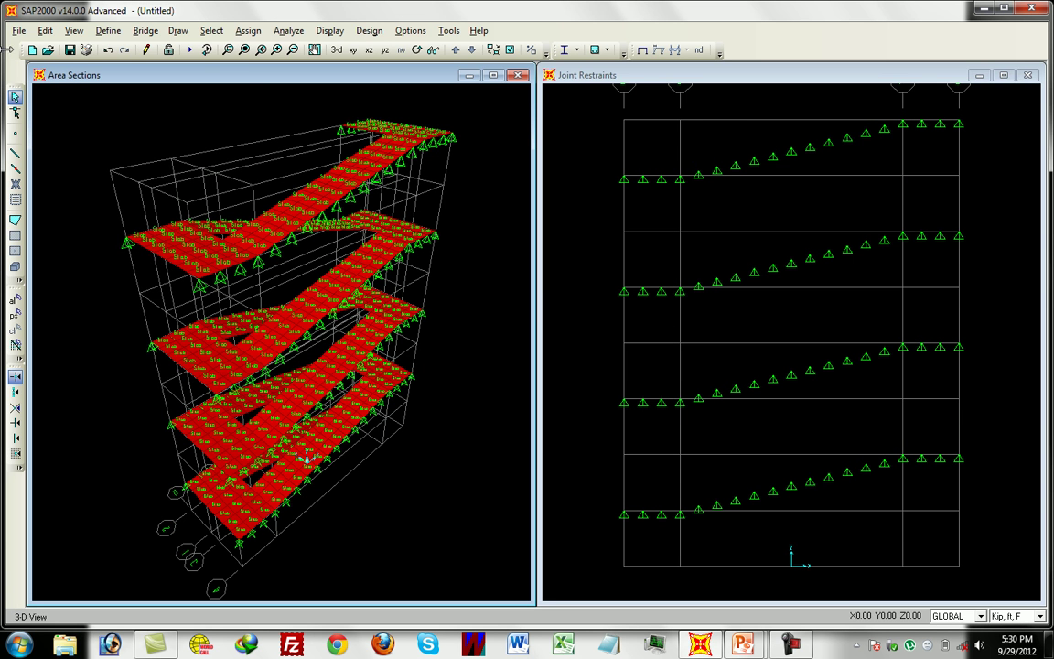
# Add a load pattern named LIVE of type LIVE with a self-weight multiplier of 0
pyautogui.click(108, 30)
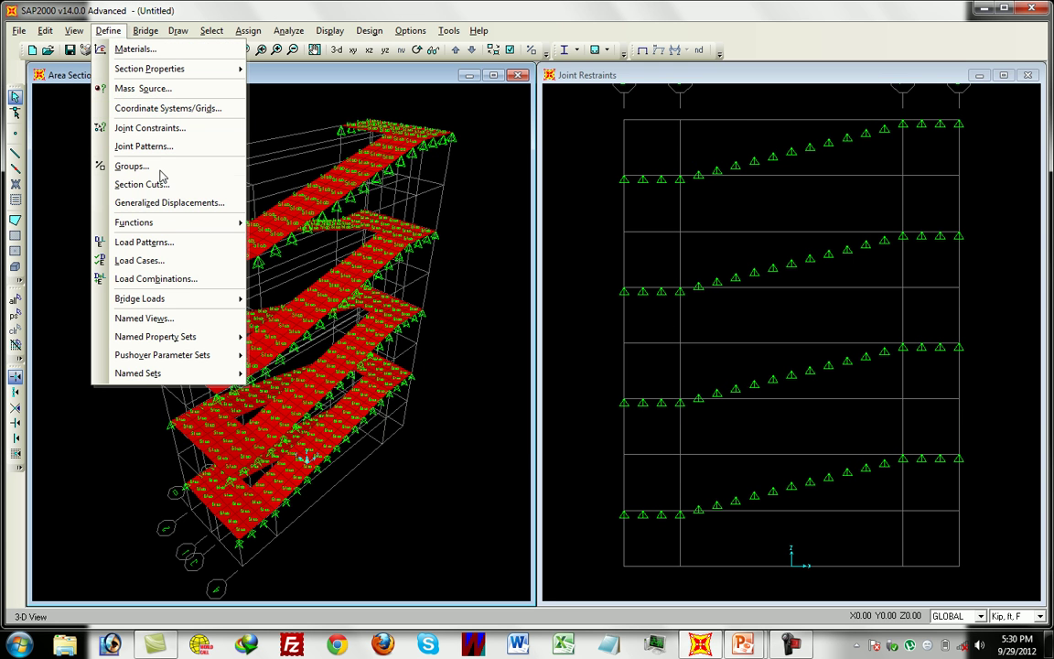
pyautogui.click(163, 241)
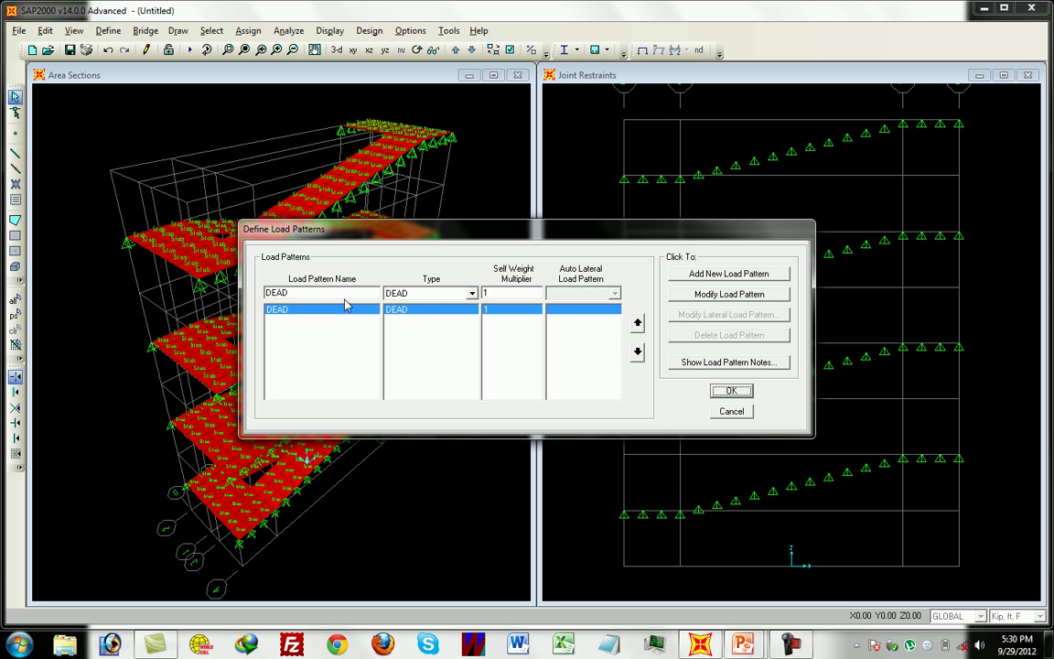
pyautogui.write('LIVE')
pyautogui.click(471, 293)
pyautogui.click(412, 326)
pyautogui.click(745, 275)
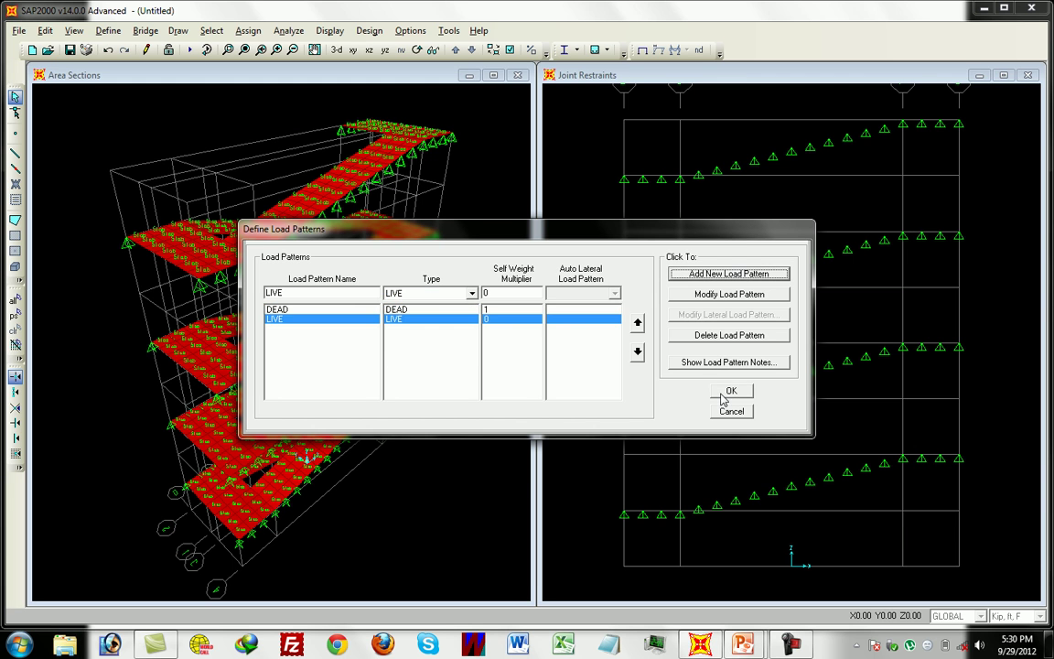
pyautogui.click(729, 391)
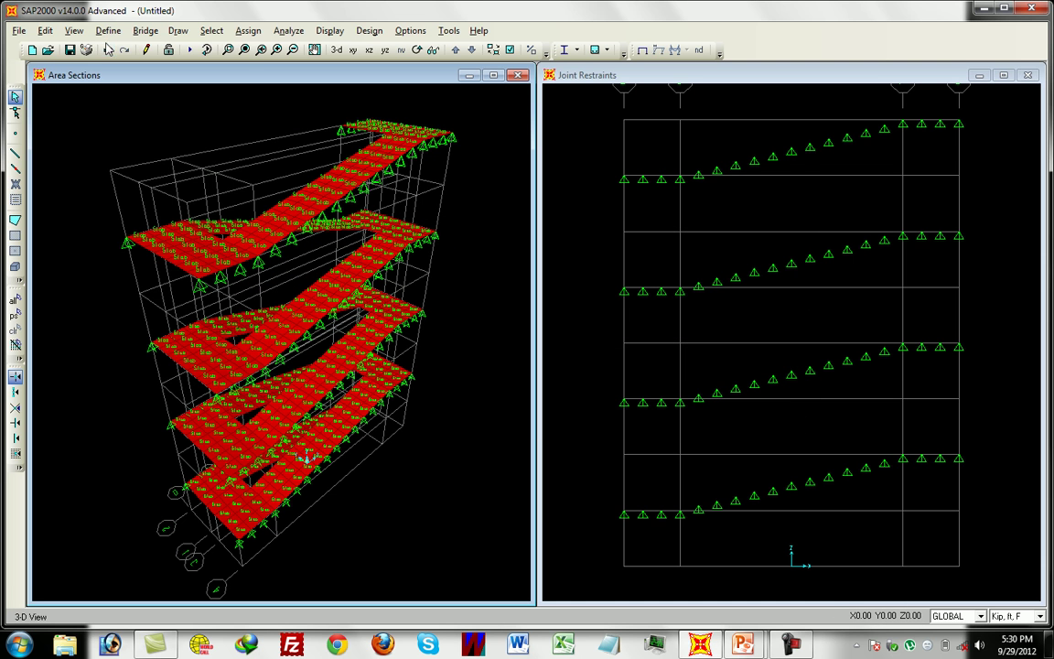
# Add the default design load combinations to the model
pyautogui.click(108, 32)
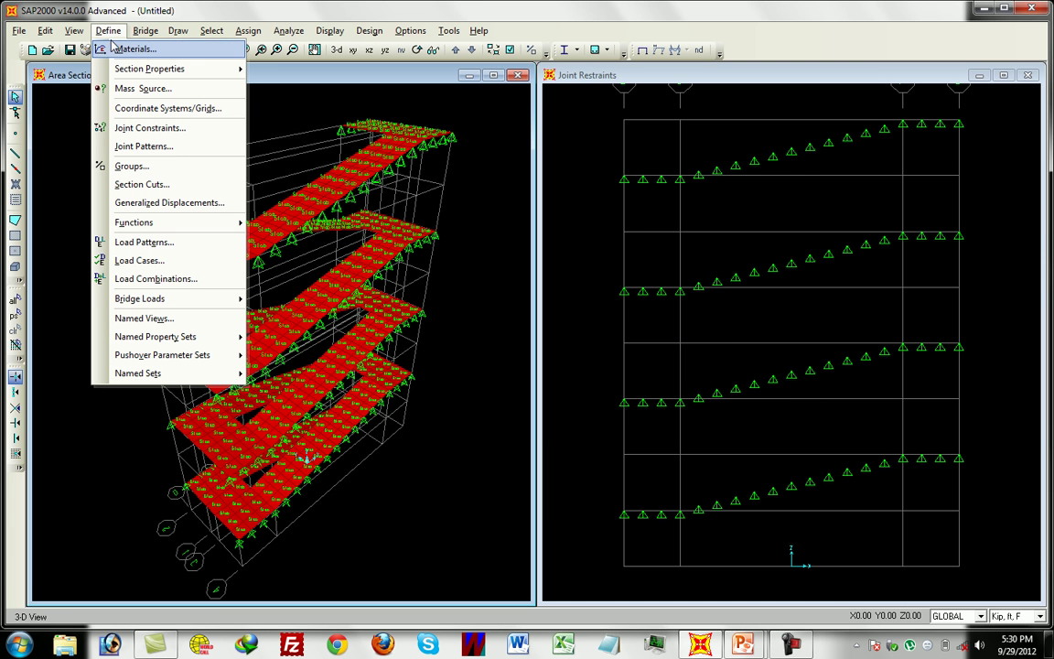
pyautogui.click(215, 278)
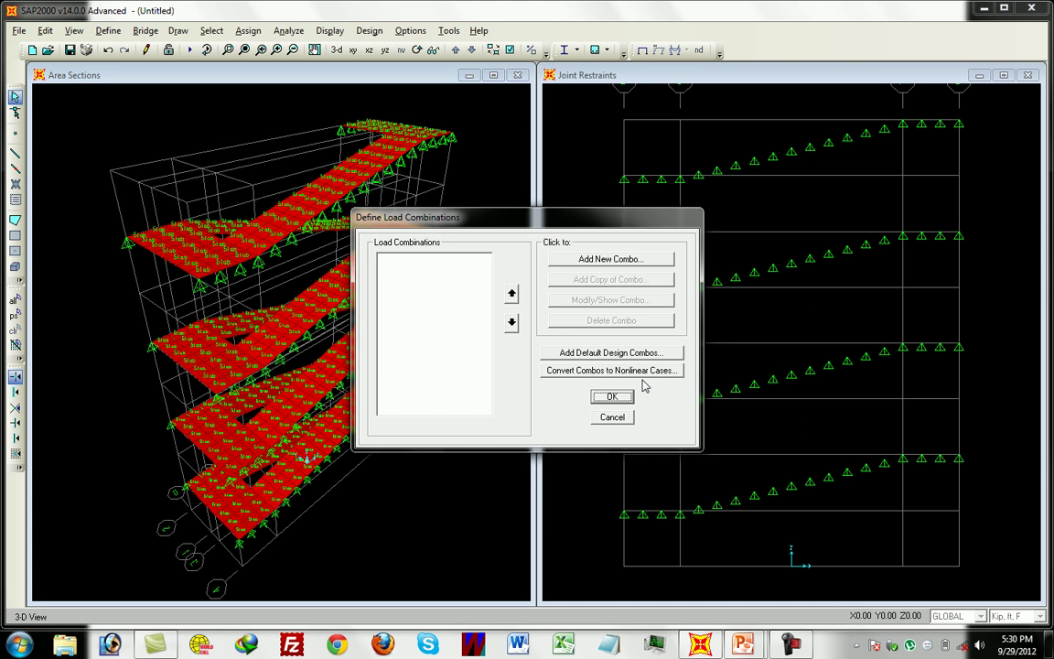
pyautogui.click(627, 357)
pyautogui.click(467, 298)
pyautogui.click(491, 407)
pyautogui.click(612, 397)
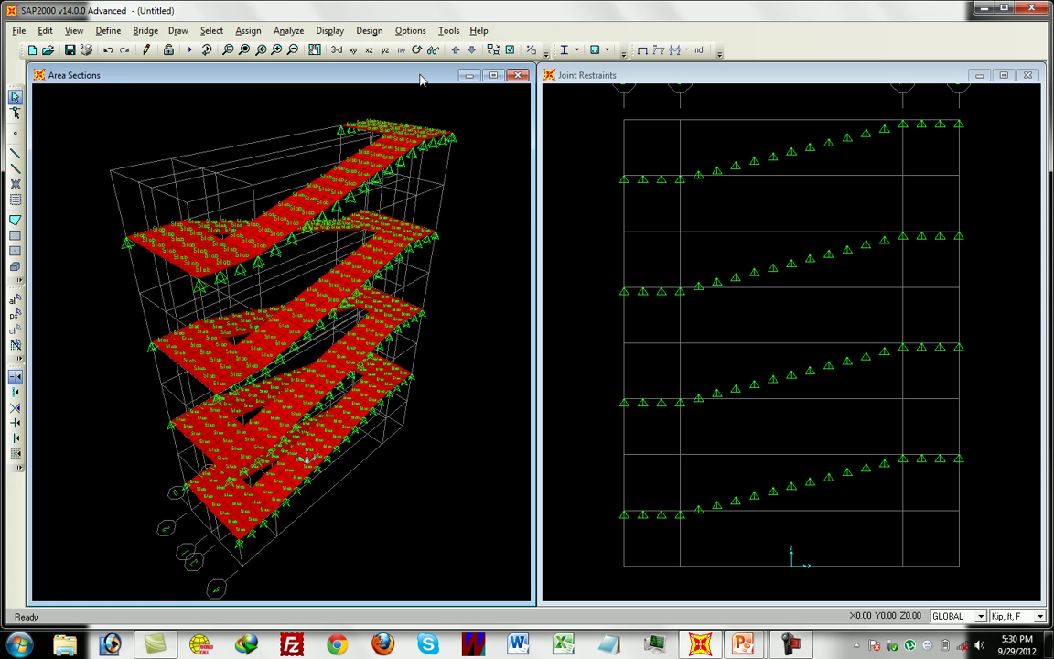
# Switch to the PowerPoint slide show to review the stair step load calculations, and return to SAP2000
pyautogui.hotkey('alt', 'Tab')
pyautogui.hotkey('alt', 'Tab')
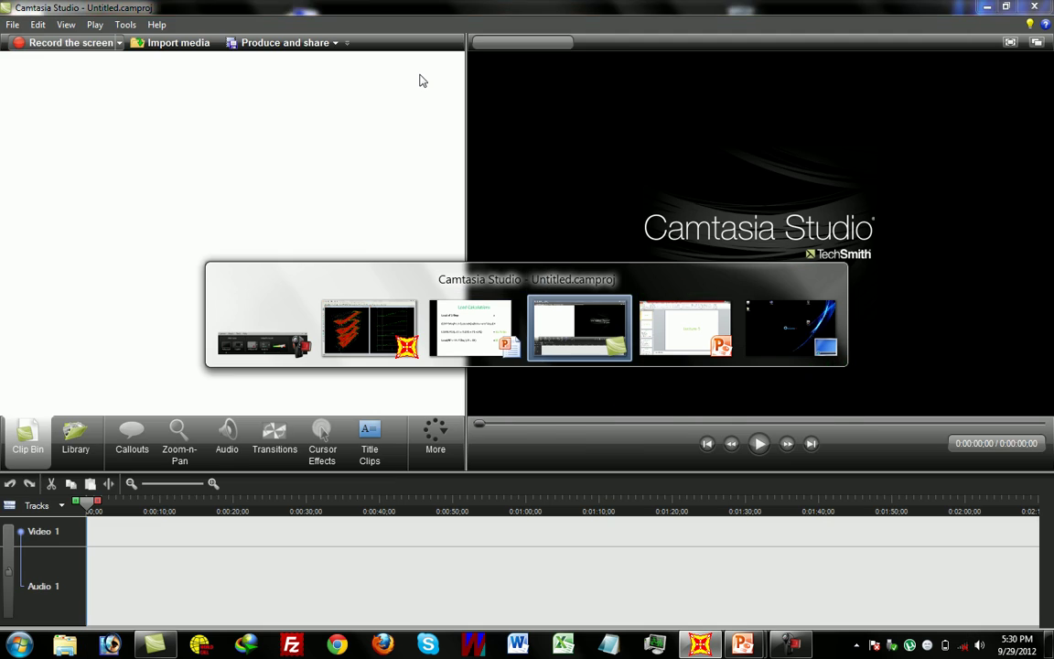
pyautogui.hotkey('alt', 'Tab')
pyautogui.hotkey('alt', 'Tab')
pyautogui.hotkey('alt', 'Tab')
pyautogui.hotkey('alt', 'Tab')
pyautogui.hotkey('alt', 'Tab')
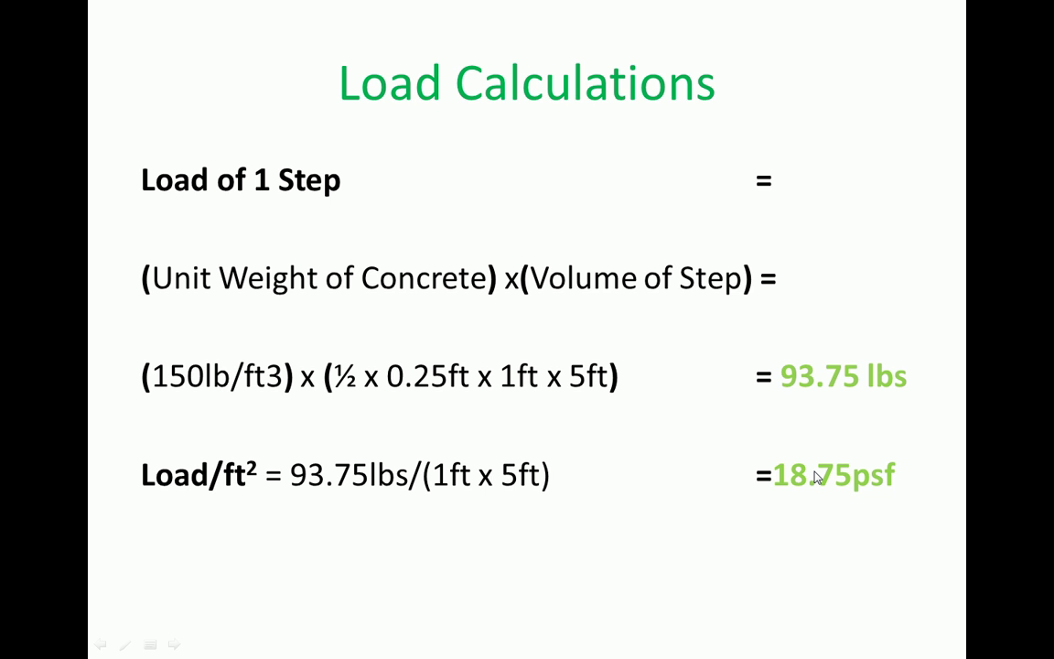
pyautogui.hotkey('alt', 'Tab')
pyautogui.press('Tab')
pyautogui.press('Tab')
pyautogui.press('Tab')
pyautogui.press('Tab')
pyautogui.press('Tab')
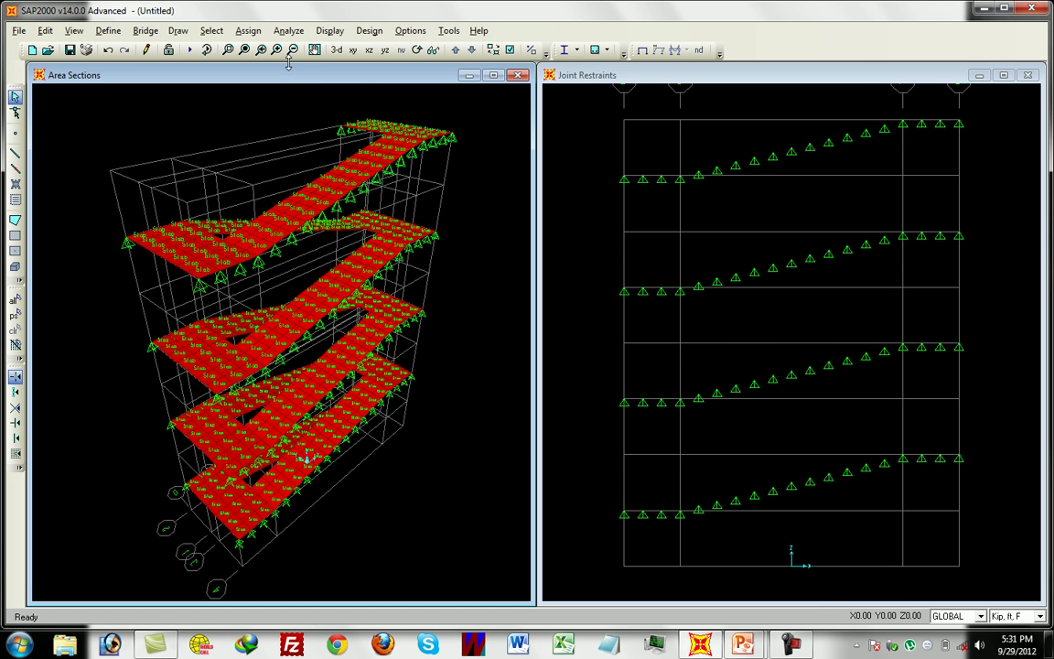
# Show the X-Y plan view in the Joint Restraints window and turn on object filling for it
pyautogui.click(732, 92)
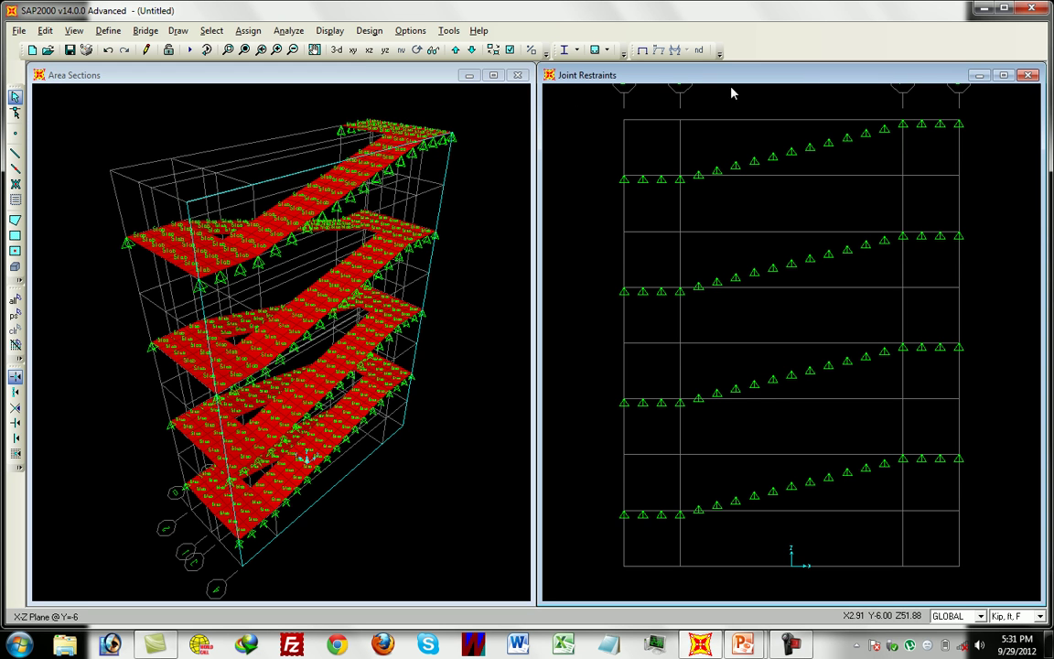
pyautogui.click(354, 49)
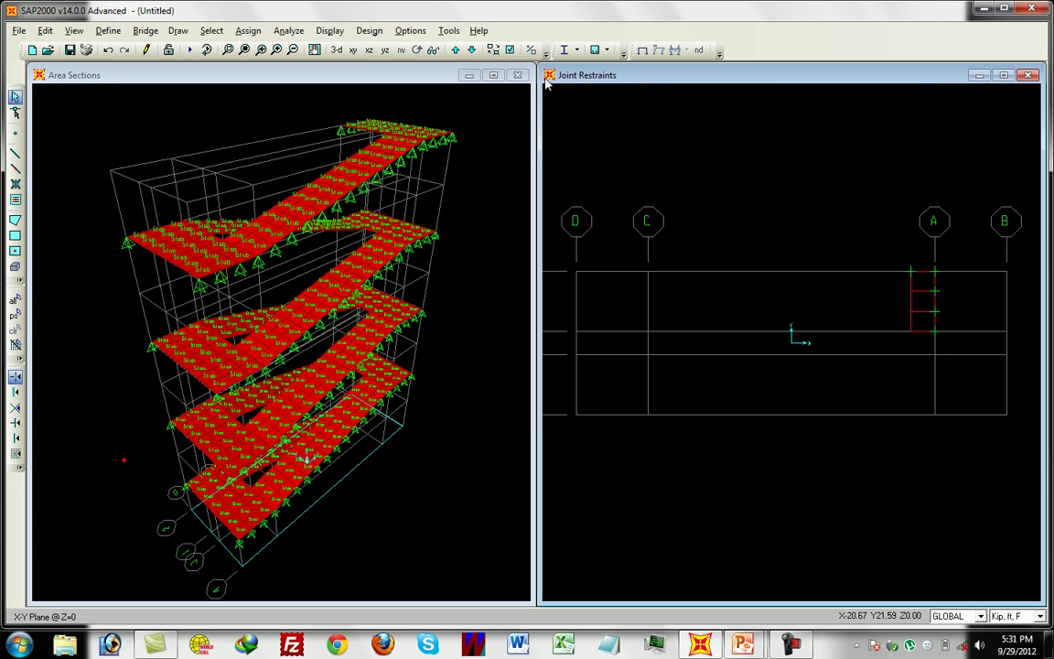
pyautogui.hotkey('ctrl', 'w')
pyautogui.click(538, 267)
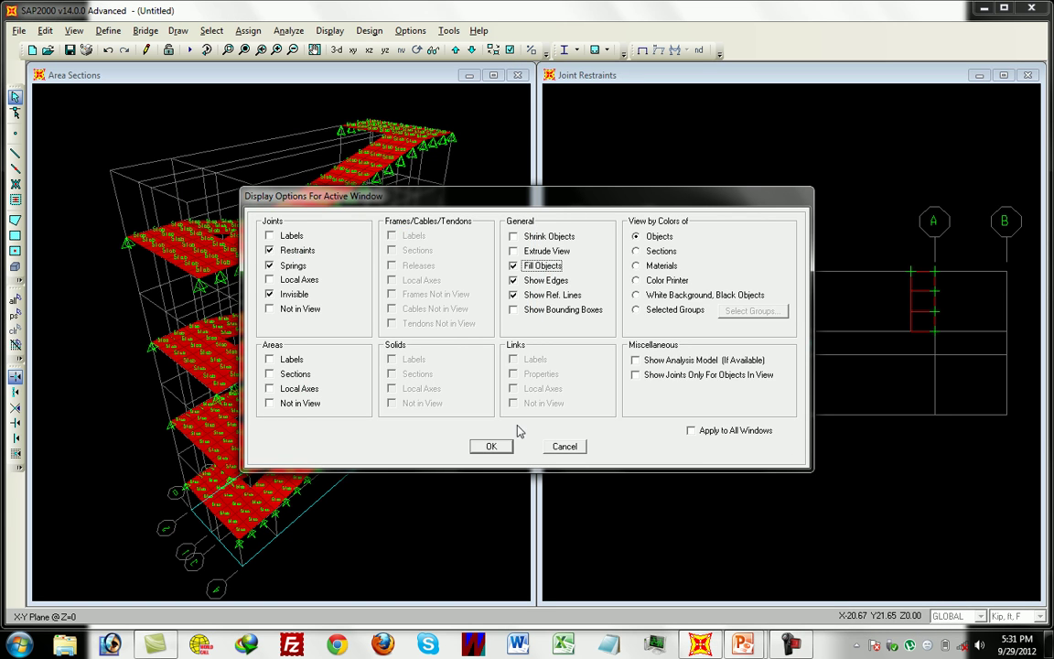
pyautogui.click(491, 445)
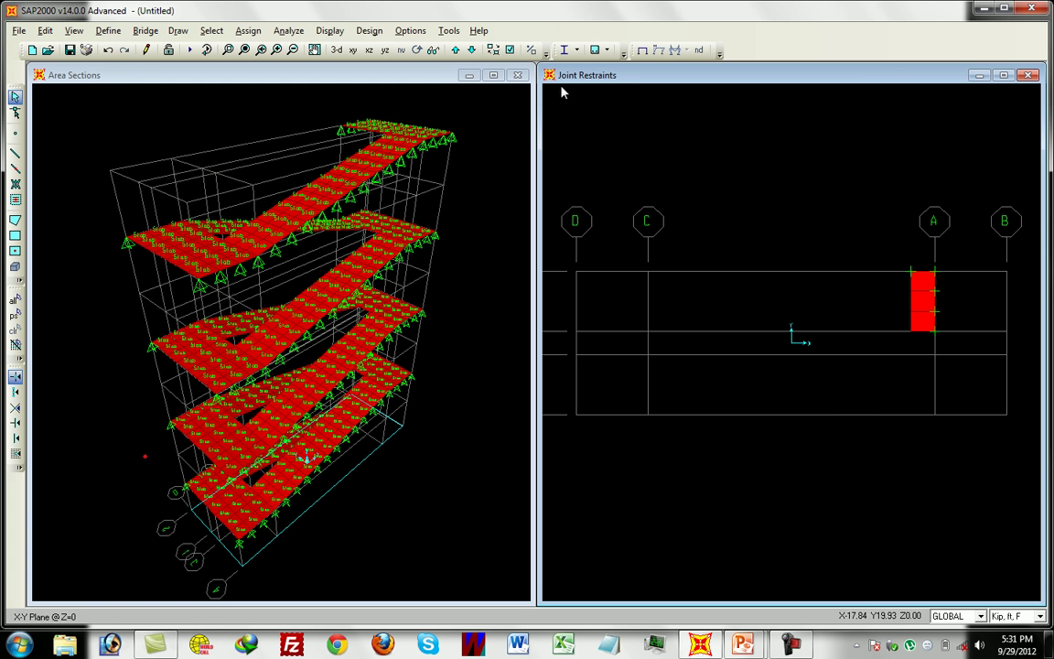
# Select the landing areas on the four lower levels, between grids D and C at Z=6 and 18 and grids A and B at Z=12 and 24
pyautogui.click(454, 52)
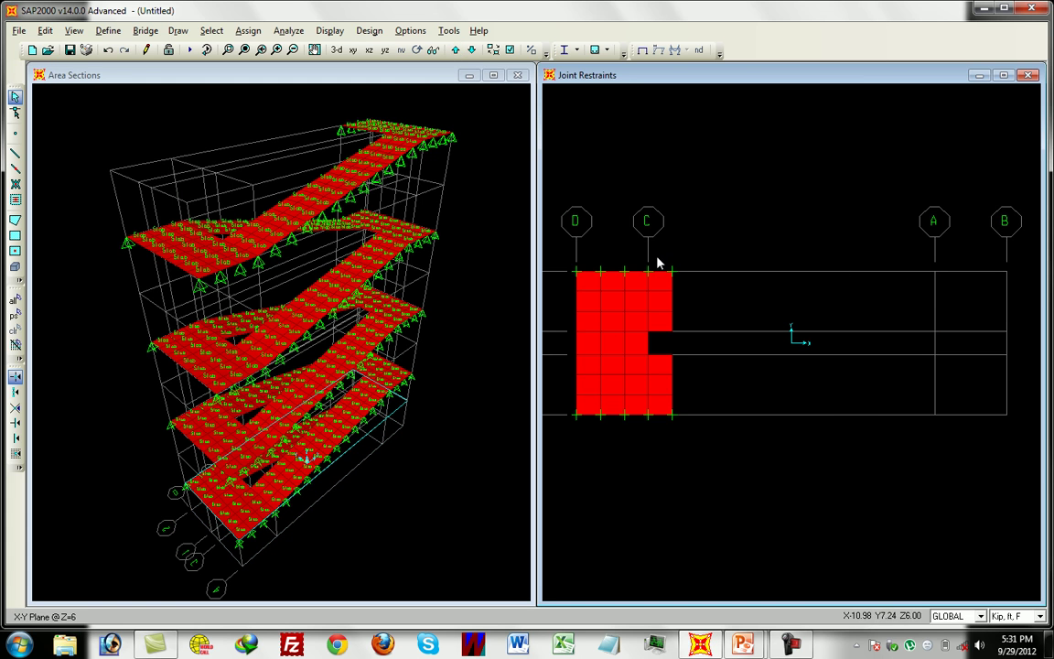
pyautogui.moveTo(566, 255); pyautogui.dragTo(654, 474)
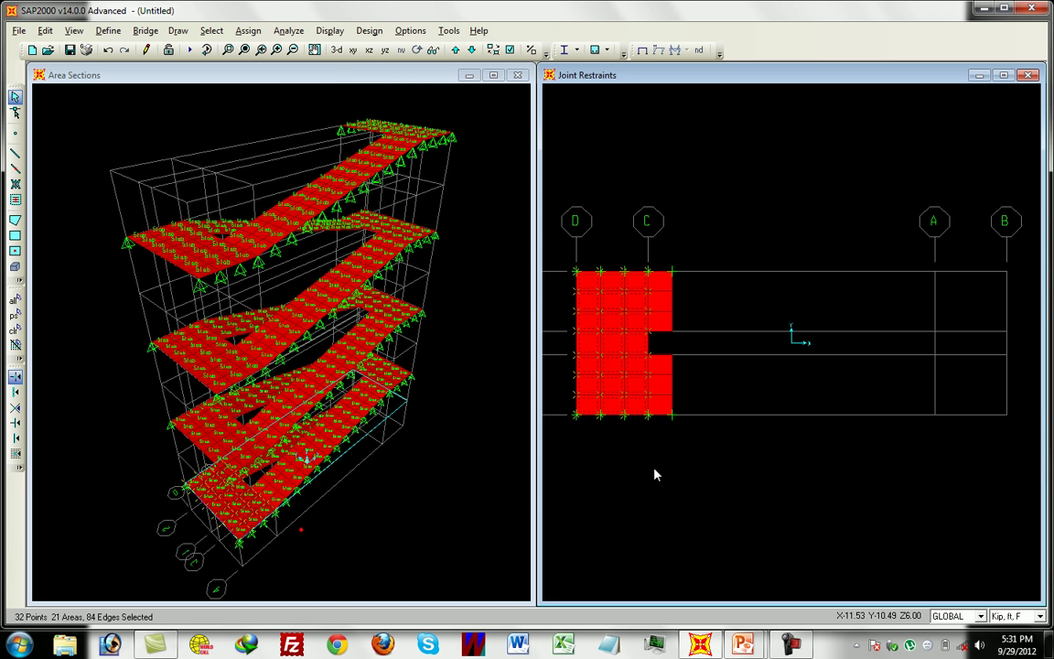
pyautogui.click(453, 52)
pyautogui.moveTo(837, 224); pyautogui.dragTo(1015, 430)
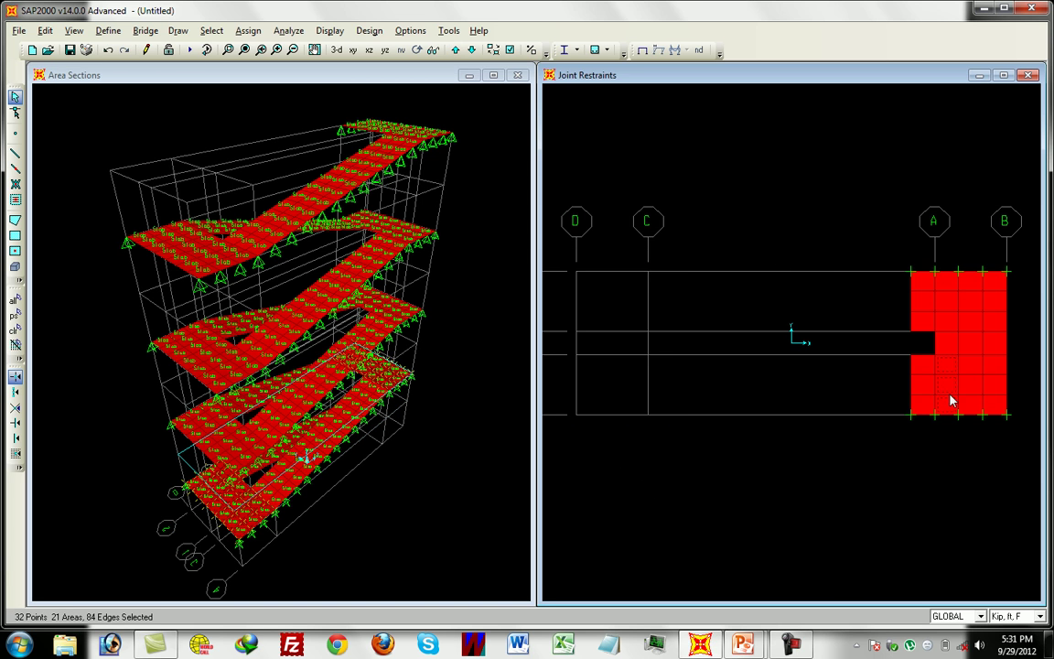
pyautogui.click(455, 50)
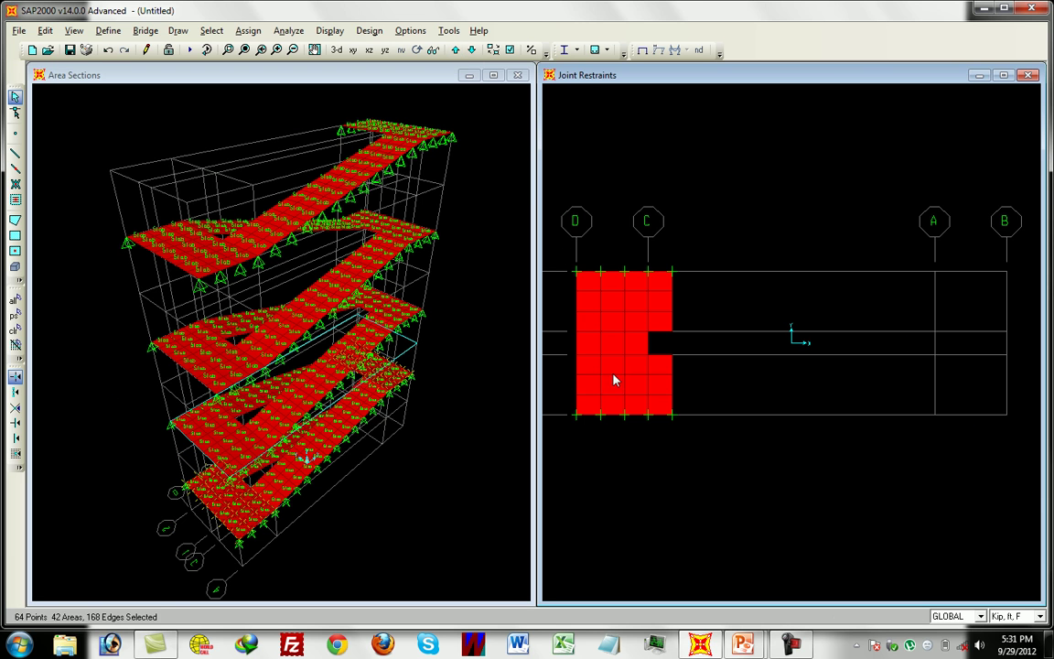
pyautogui.moveTo(563, 259); pyautogui.dragTo(685, 432)
pyautogui.click(454, 50)
pyautogui.moveTo(839, 223); pyautogui.dragTo(1021, 441)
# Add the landings on the four upper levels to the selection, between grids D and C at Z=30 and 42 and grids A and B at Z=36 and 48
pyautogui.click(455, 51)
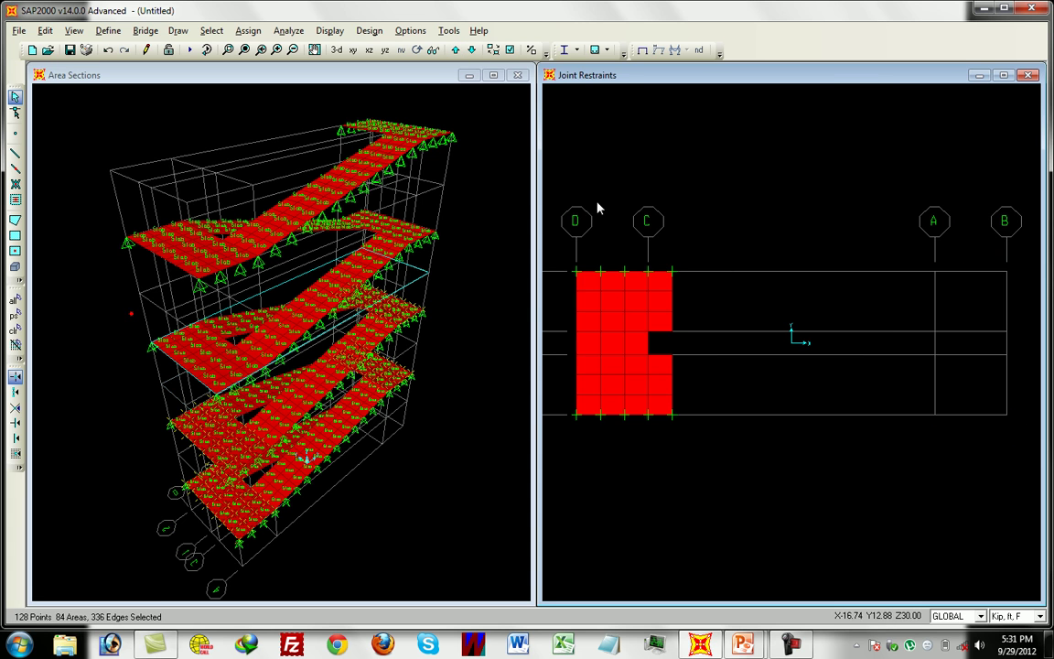
pyautogui.moveTo(656, 460); pyautogui.dragTo(562, 257)
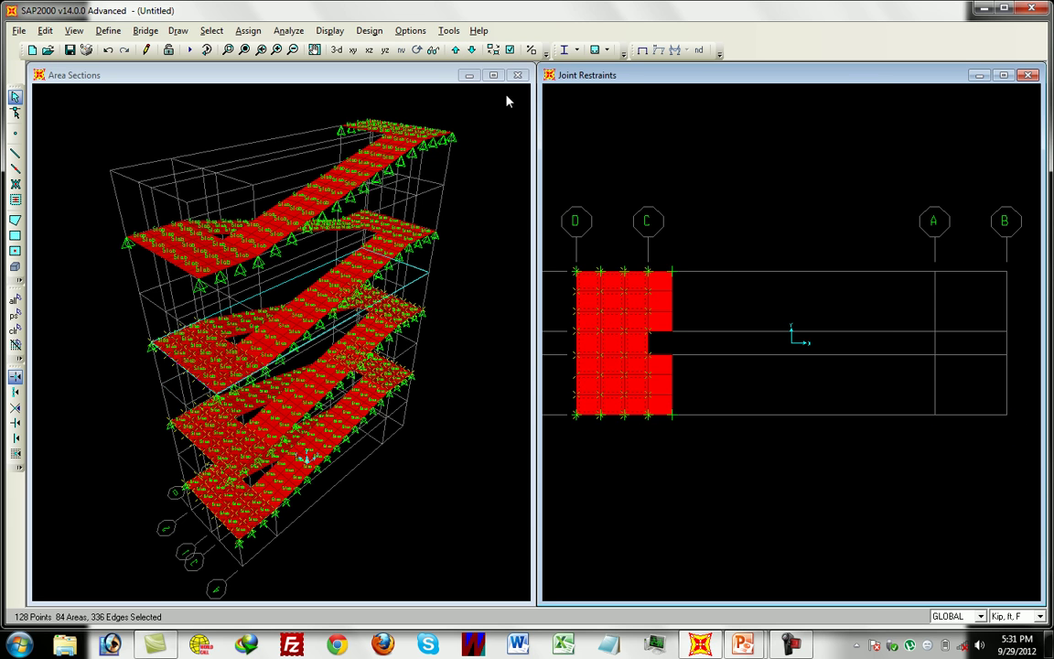
pyautogui.click(455, 51)
pyautogui.moveTo(841, 240); pyautogui.dragTo(1026, 463)
pyautogui.click(455, 51)
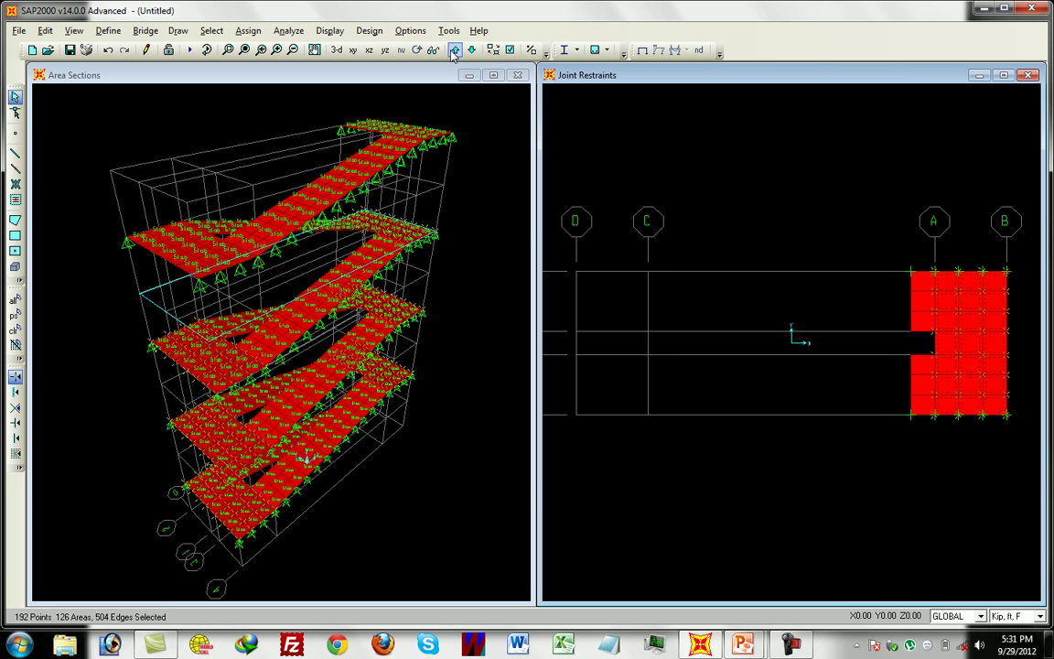
pyautogui.moveTo(566, 259); pyautogui.dragTo(662, 485)
pyautogui.click(458, 51)
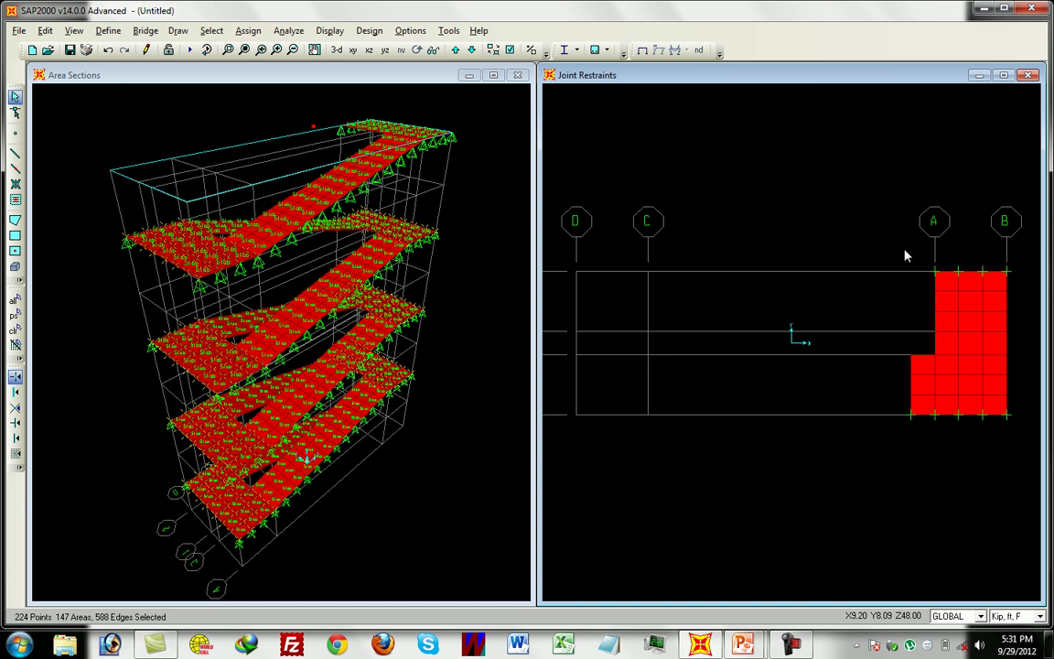
pyautogui.moveTo(1015, 469); pyautogui.dragTo(901, 261)
# Return the plan view to Z=6 and invert the selection to pick the inclined stair flights instead of the landings
pyautogui.click(455, 52)
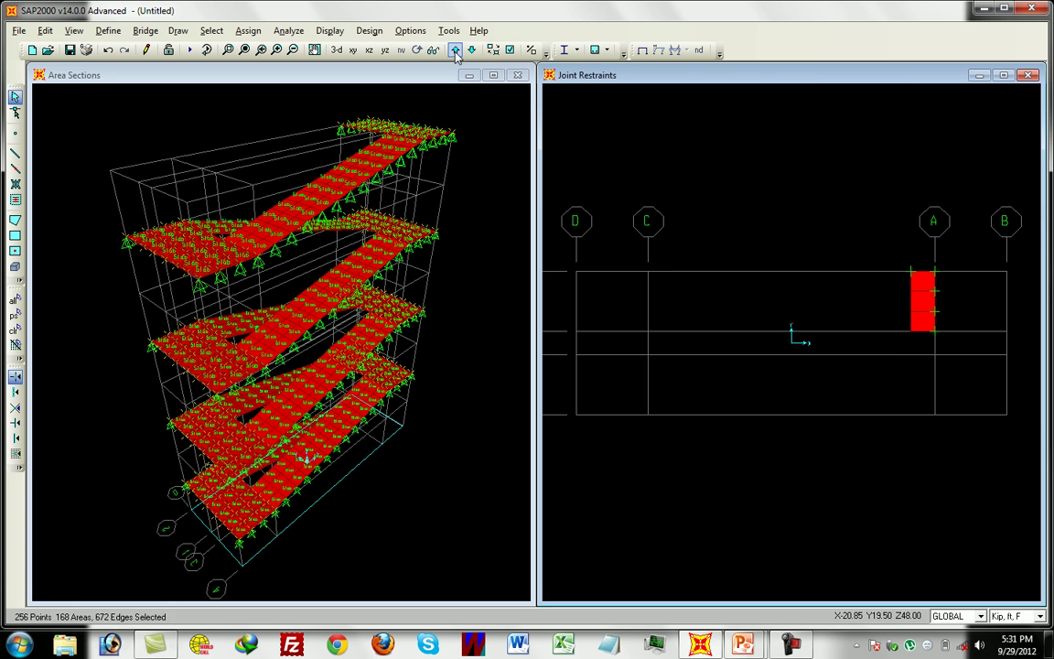
pyautogui.click(454, 52)
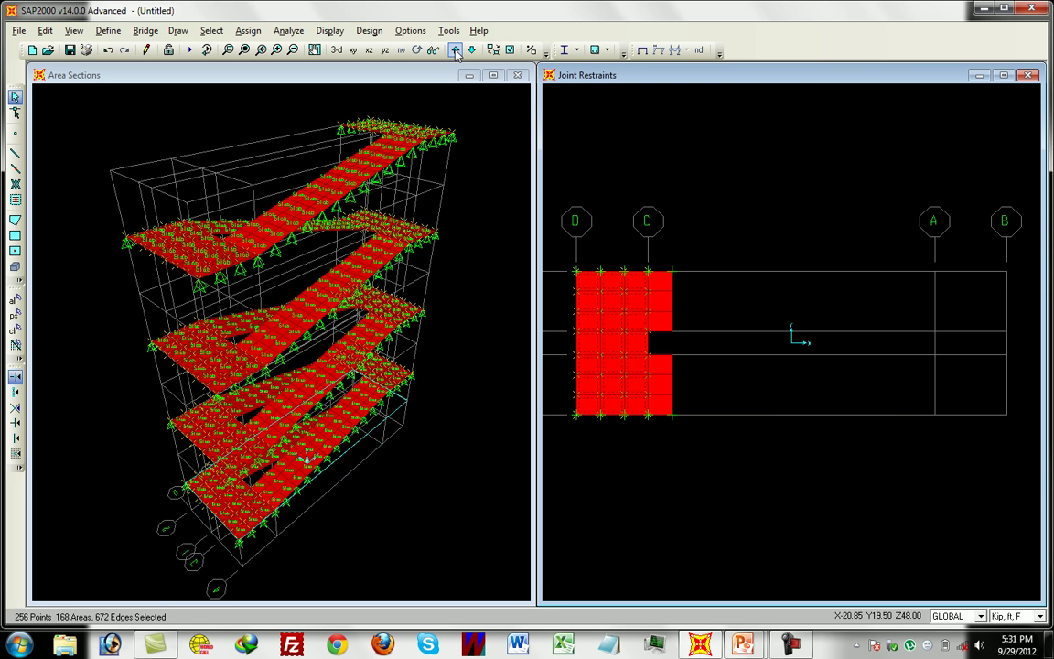
pyautogui.click(212, 30)
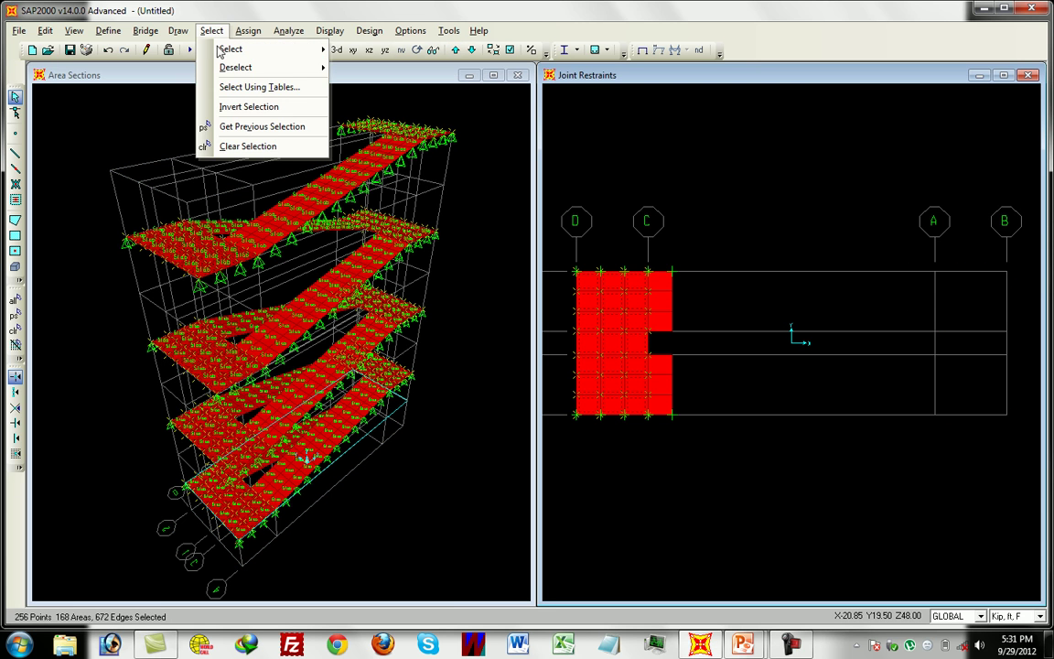
pyautogui.click(242, 115)
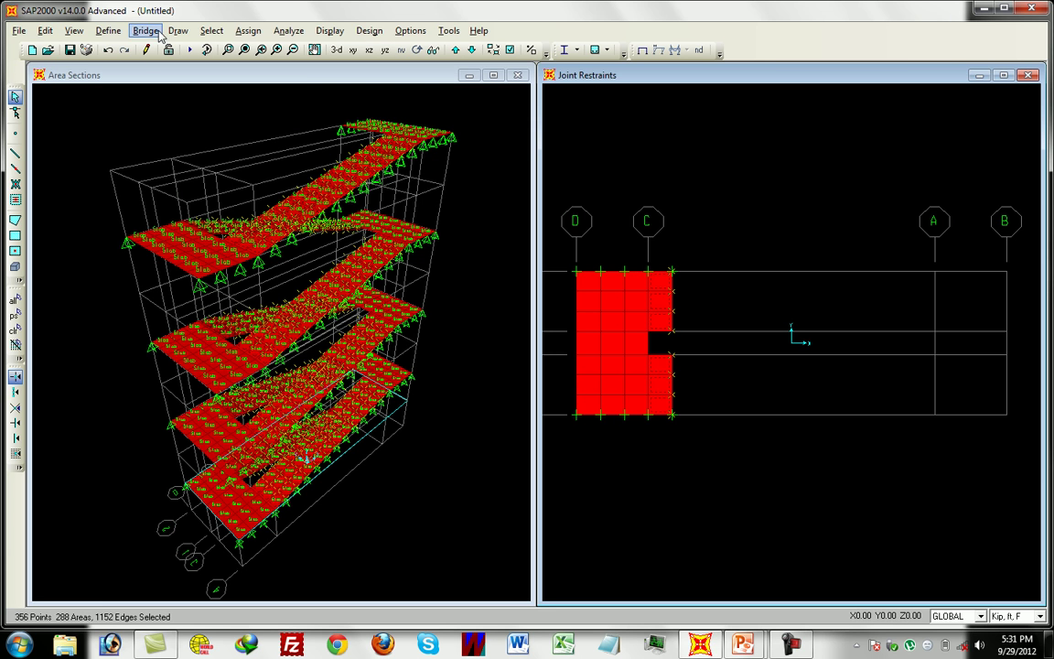
# Assign a uniform DEAD area load of 18.75 in lb, ft, F units in the gravity direction to the selected flights
pyautogui.click(245, 33)
pyautogui.moveTo(374, 124)
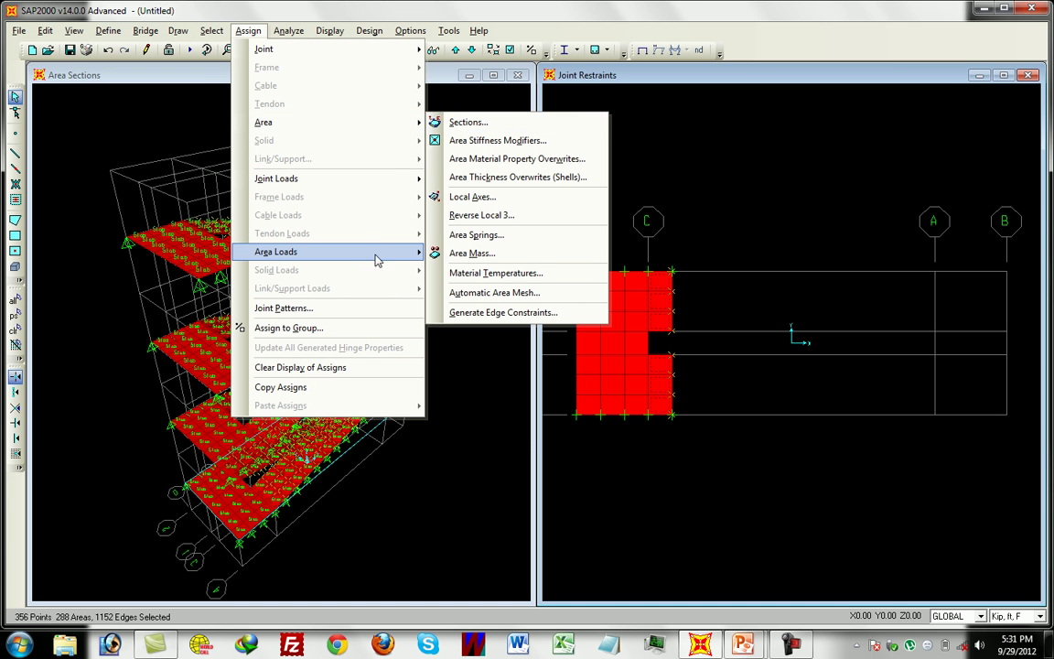
pyautogui.moveTo(381, 253)
pyautogui.click(472, 272)
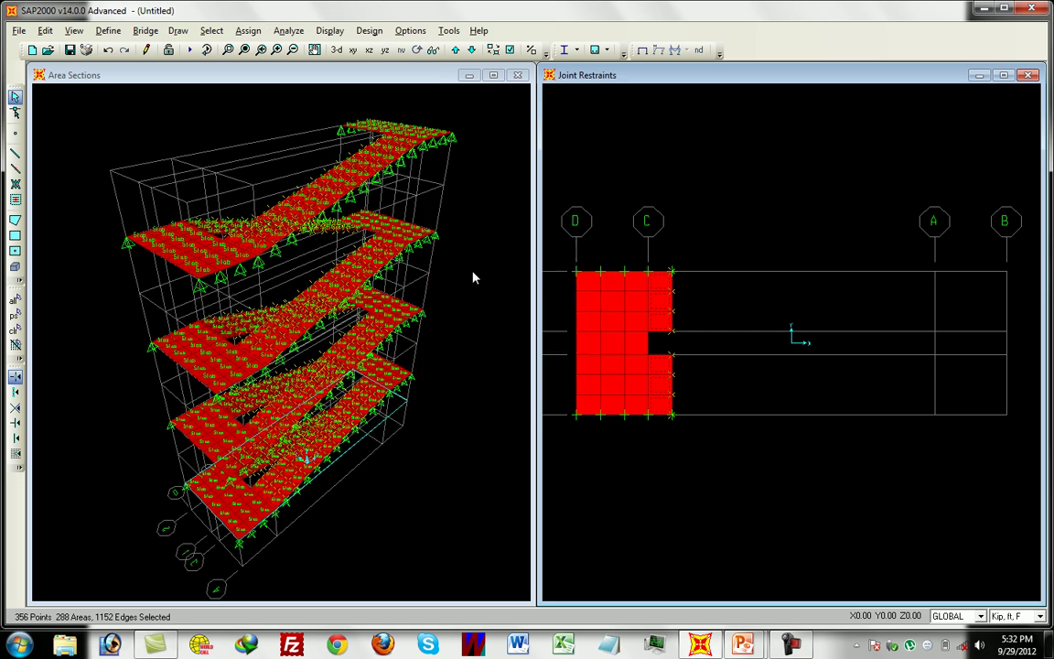
pyautogui.doubleClick(483, 329)
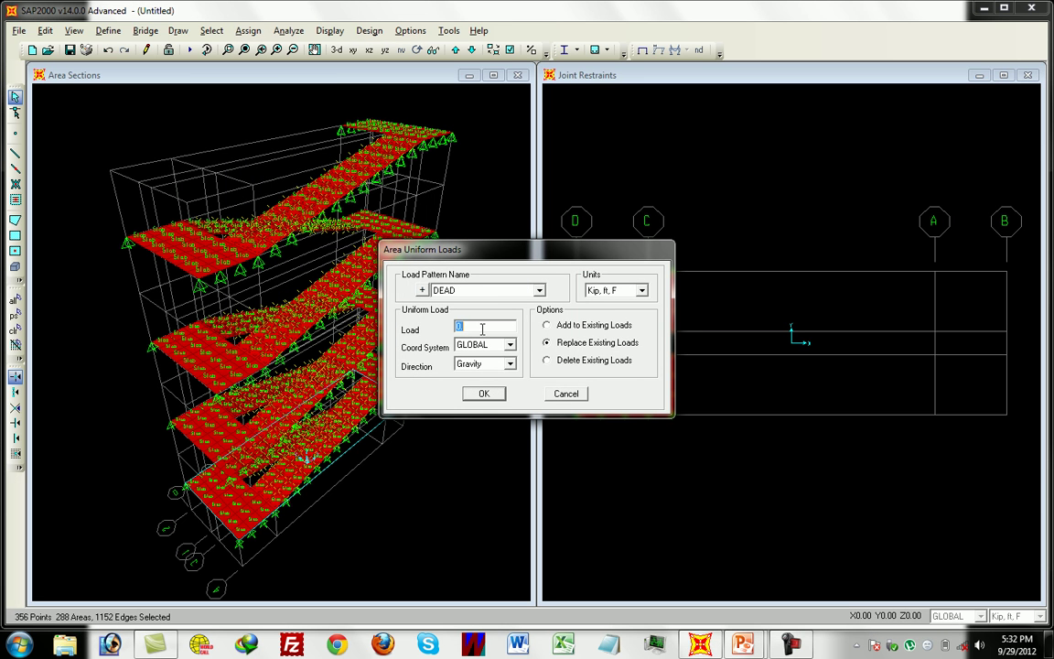
pyautogui.click(604, 290)
pyautogui.click(643, 305)
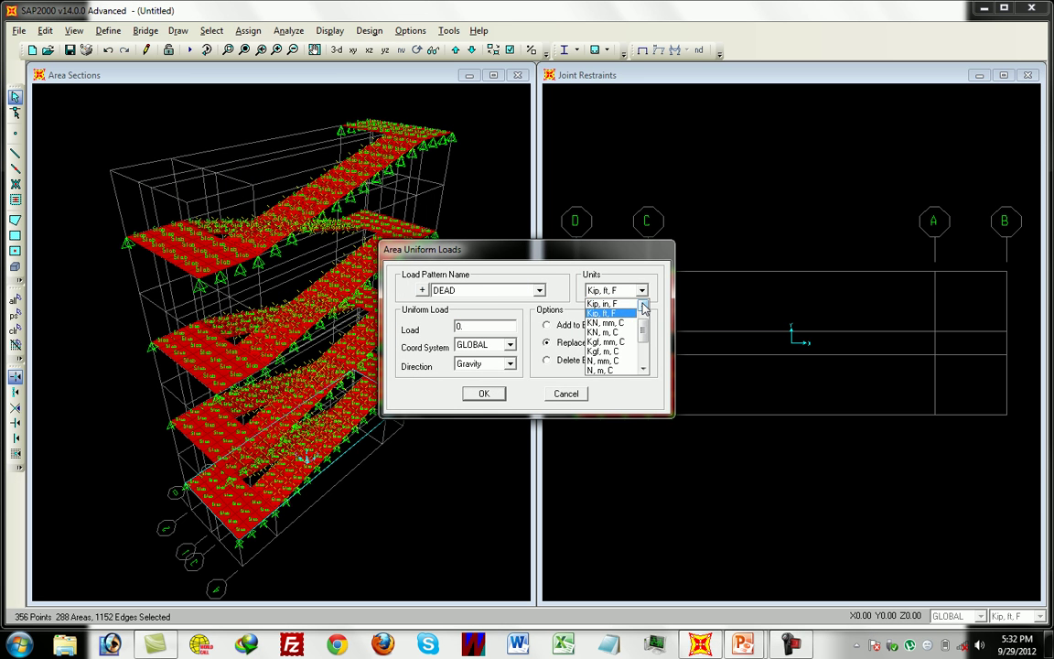
pyautogui.click(644, 306)
pyautogui.click(602, 304)
pyautogui.doubleClick(486, 327)
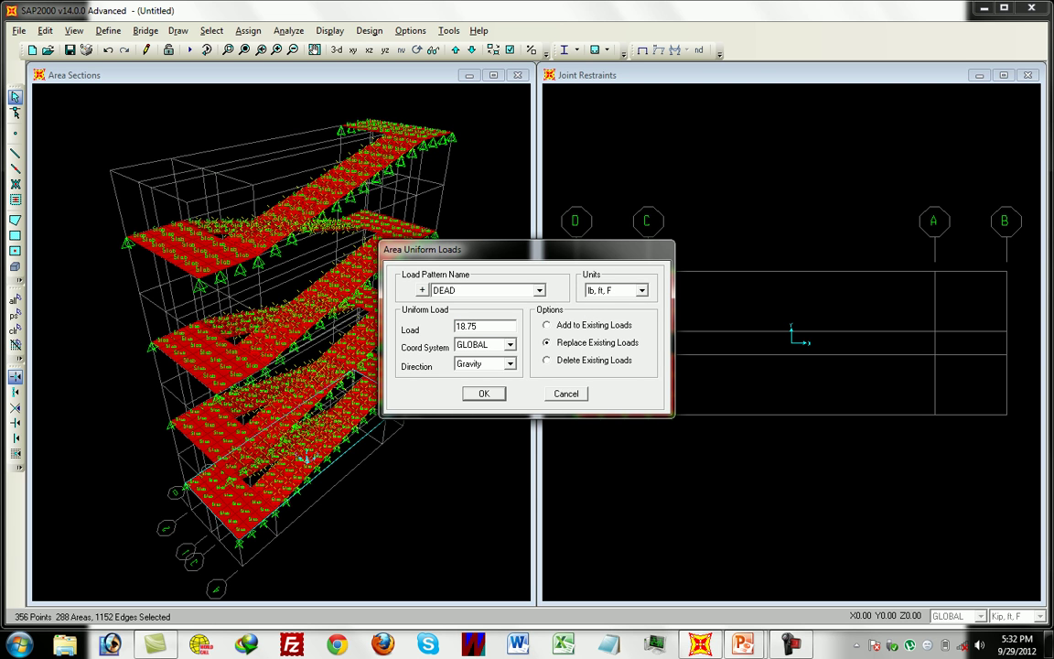
pyautogui.click(497, 397)
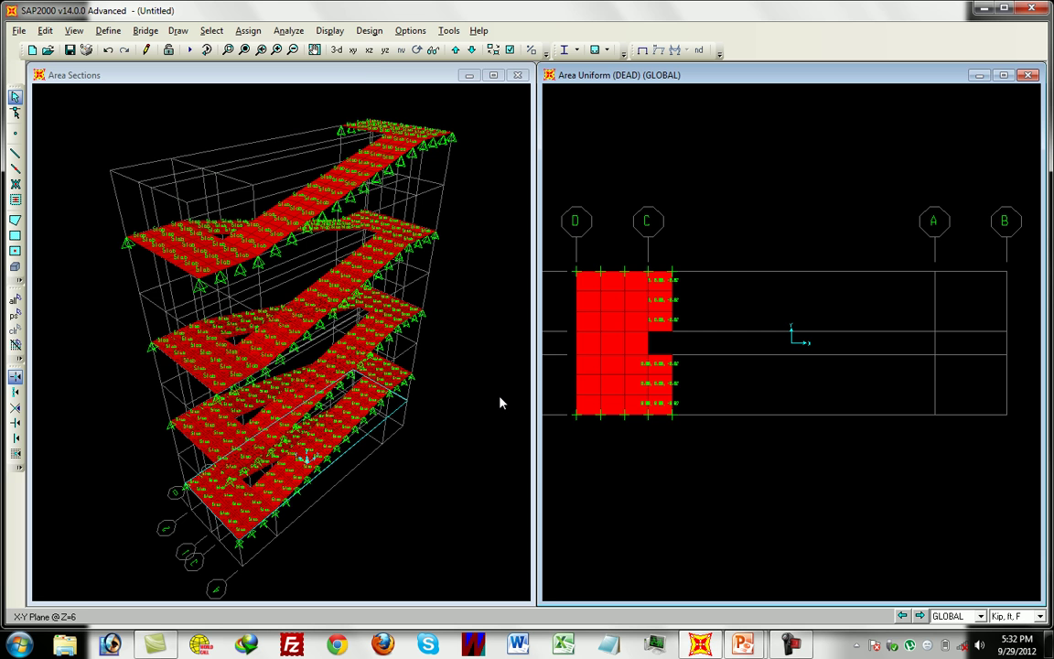
# Select the whole model and assign a uniform LIVE area load of 60 in lb, ft, F units in the gravity direction
pyautogui.hotkey('ctrl', 'a')
pyautogui.click(243, 32)
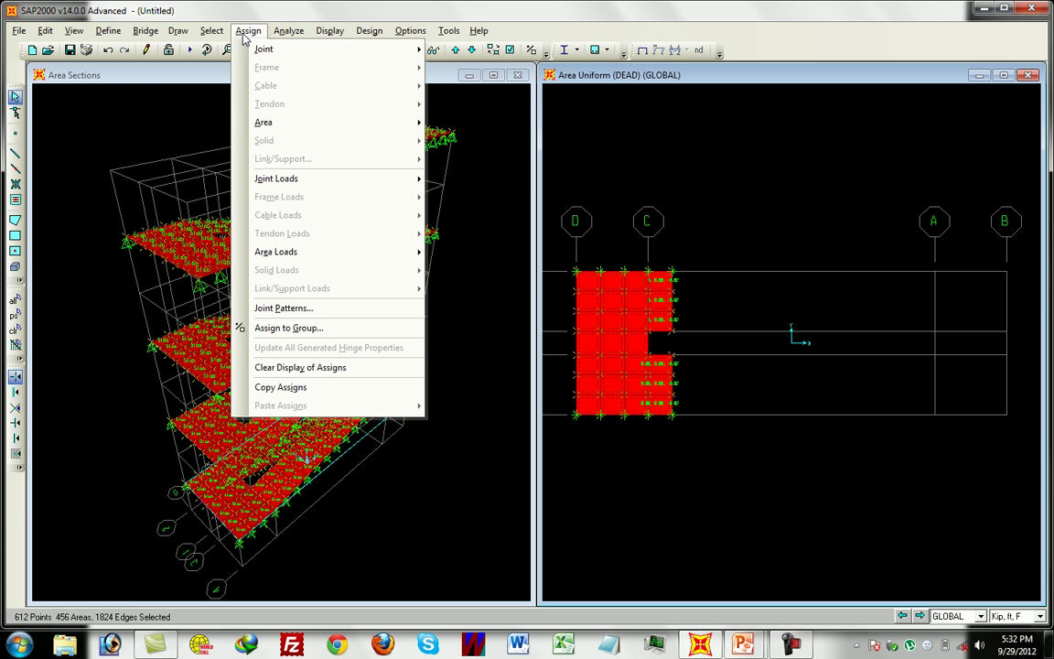
pyautogui.moveTo(361, 255)
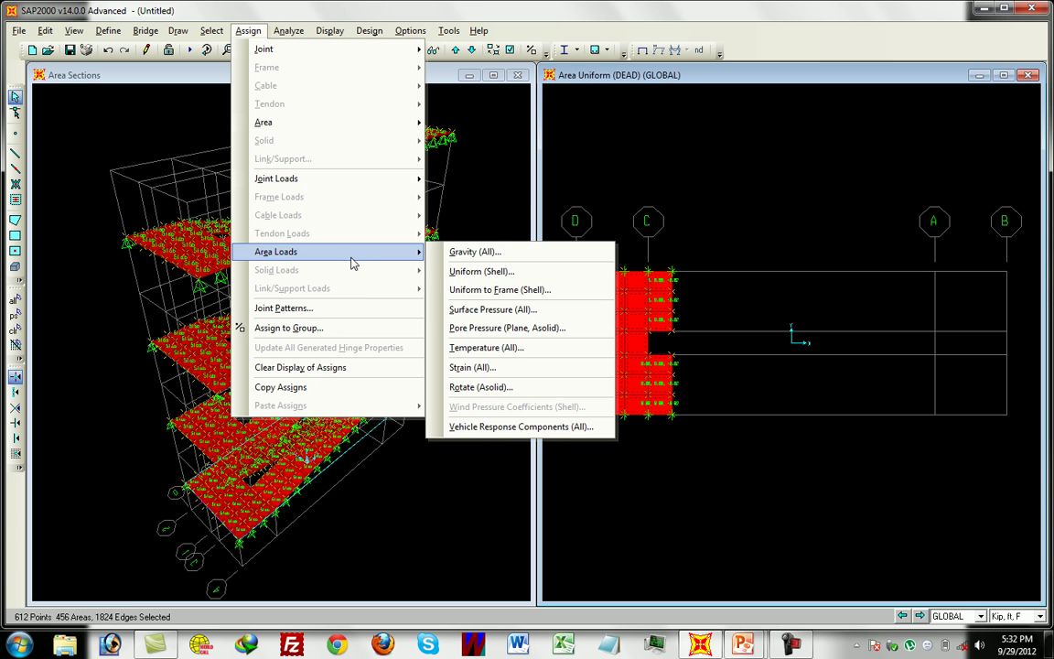
pyautogui.click(472, 271)
pyautogui.click(476, 292)
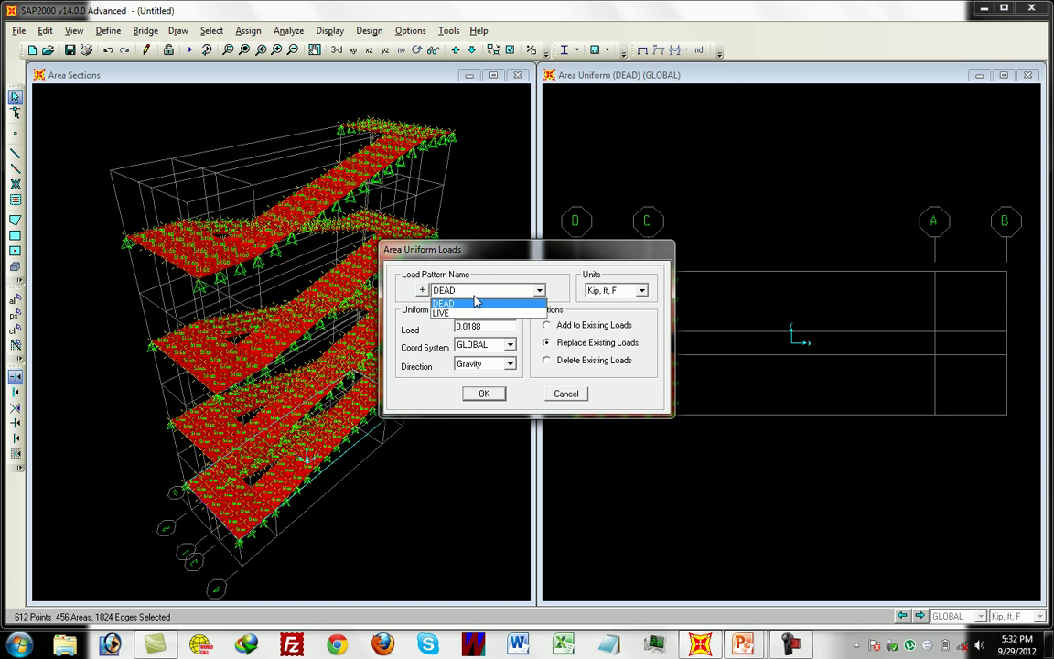
pyautogui.click(460, 312)
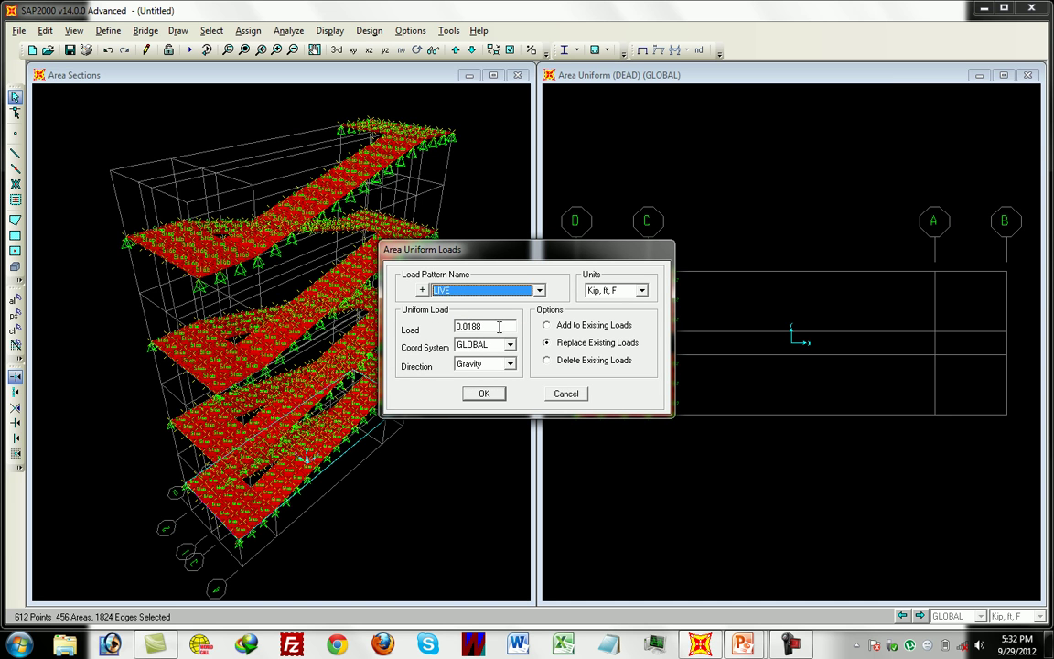
pyautogui.click(616, 293)
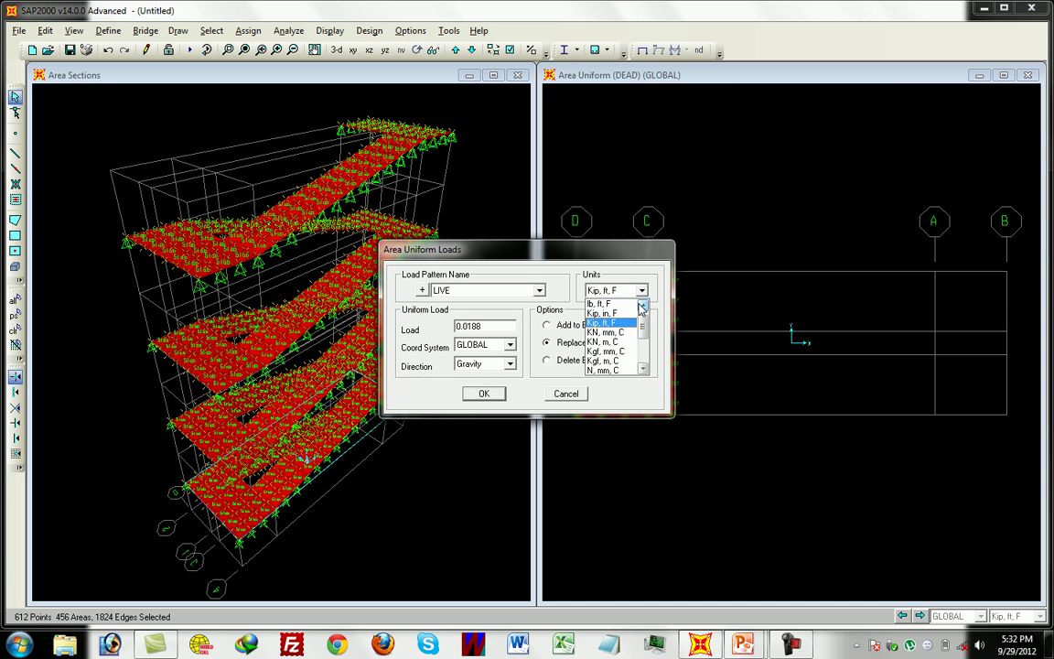
pyautogui.click(625, 304)
pyautogui.doubleClick(478, 324)
pyautogui.write('4')
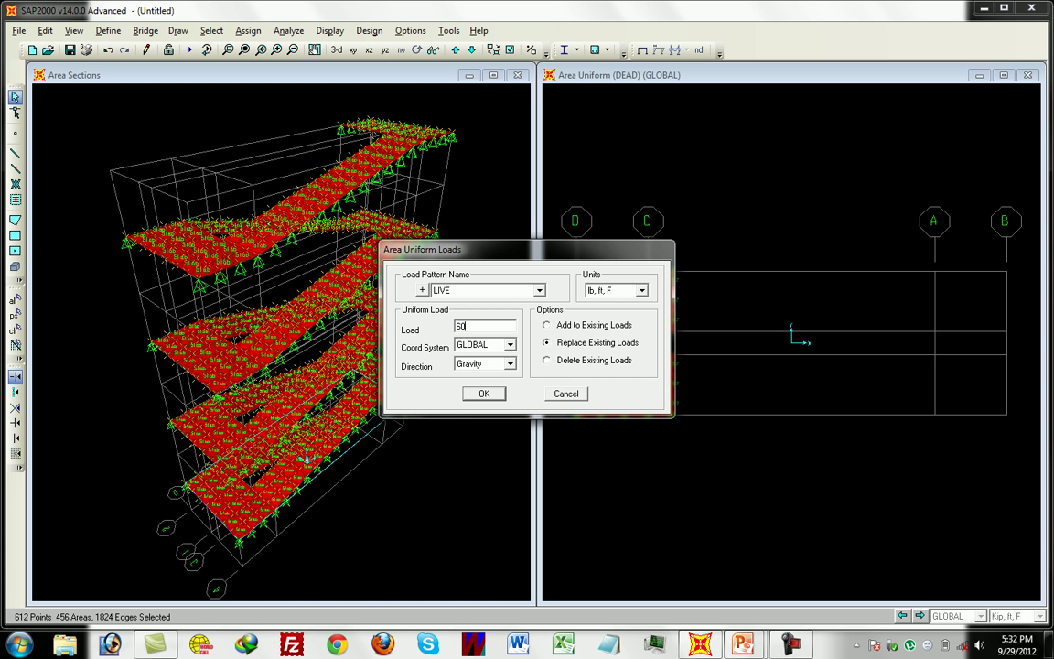
pyautogui.click(482, 393)
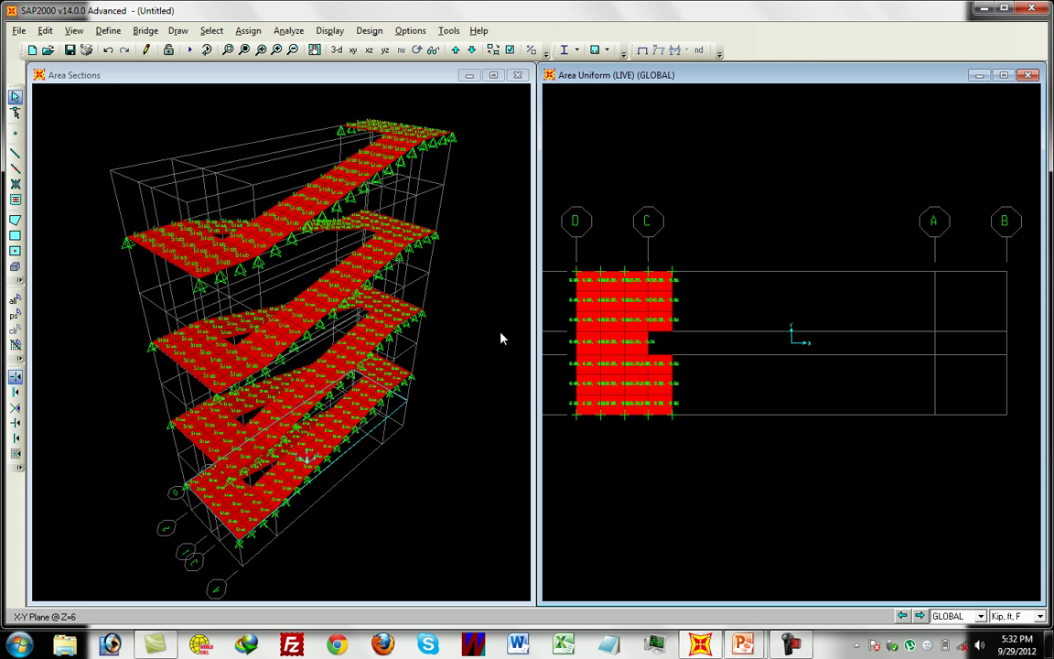
# Save the model as Stair Case, replacing the existing SDB file of that name
pyautogui.hotkey('ctrl', 's')
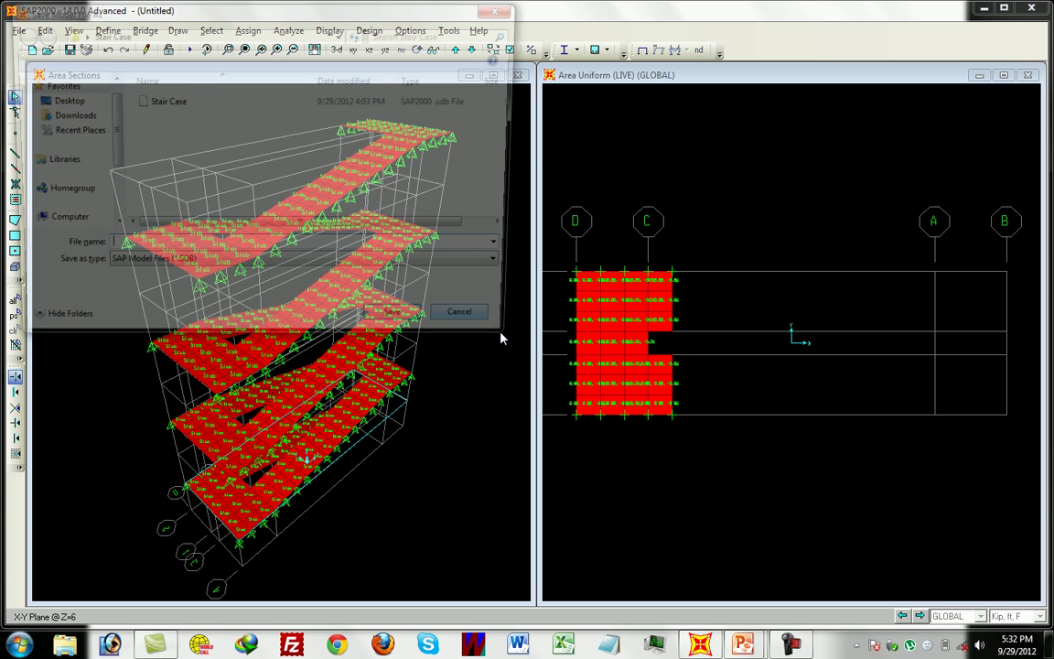
pyautogui.click(152, 103)
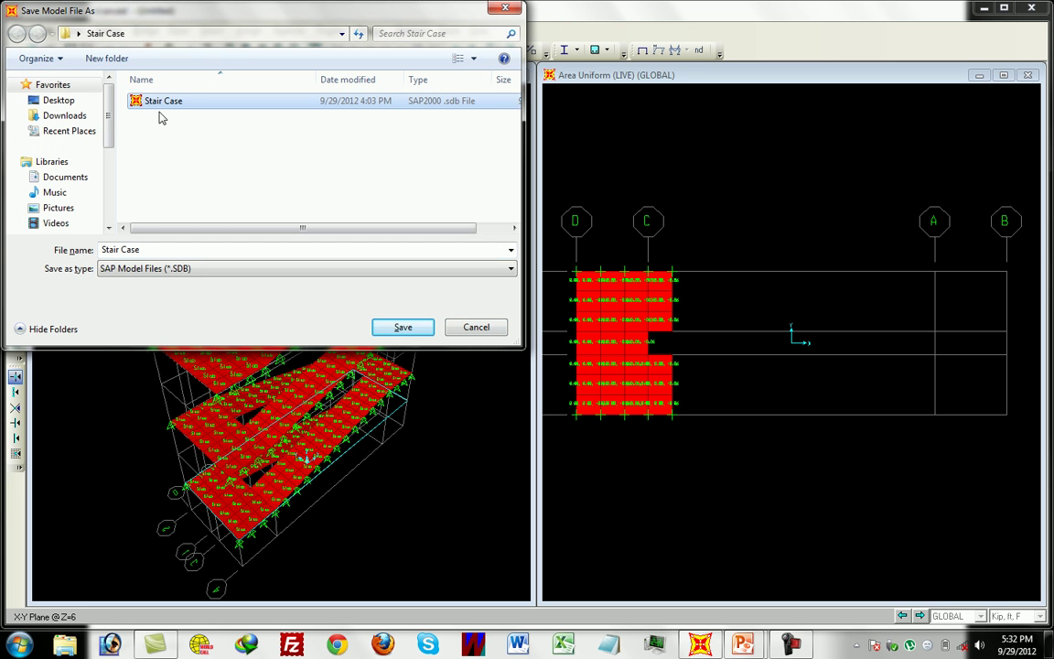
pyautogui.click(389, 329)
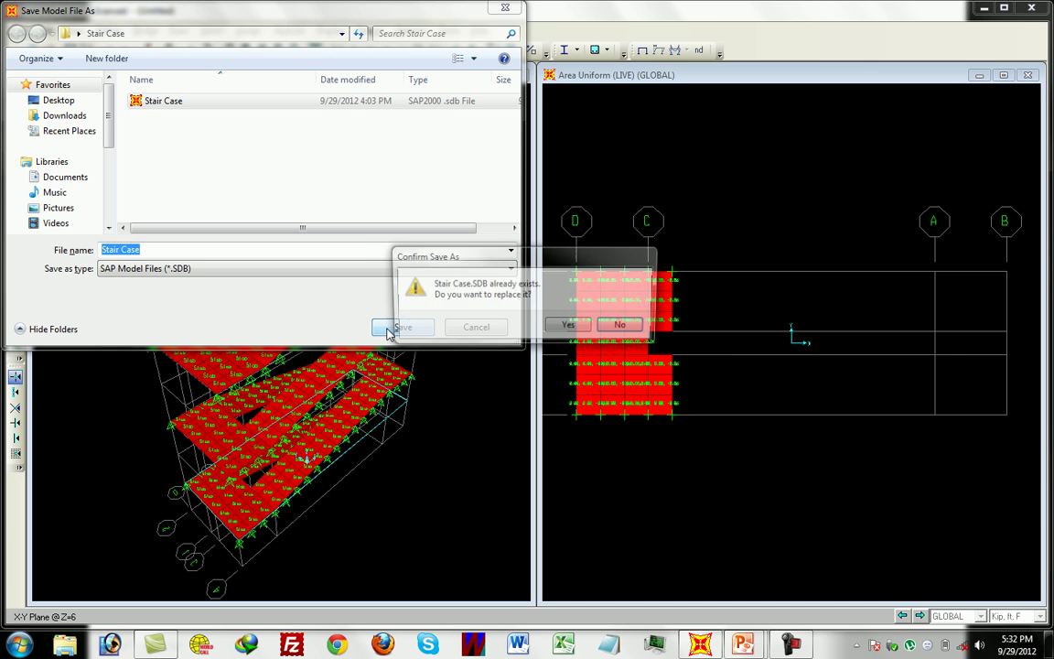
pyautogui.click(568, 328)
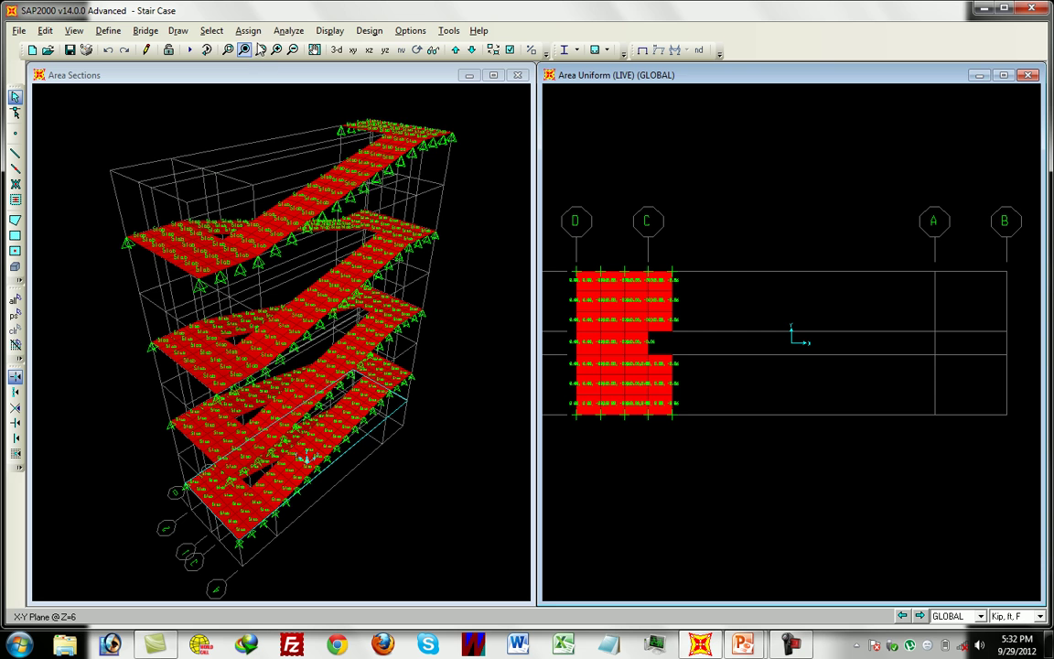
# Run the analysis for the DEAD and LIVE load cases with the MODAL case set to Do Not Run
pyautogui.click(288, 31)
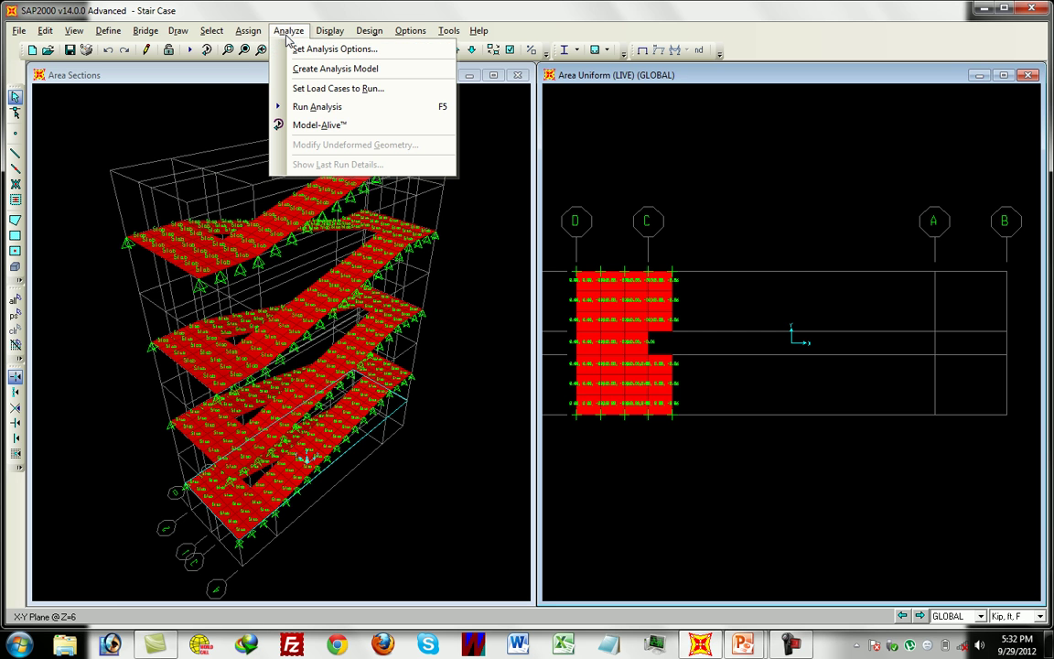
pyautogui.click(316, 107)
pyautogui.click(571, 269)
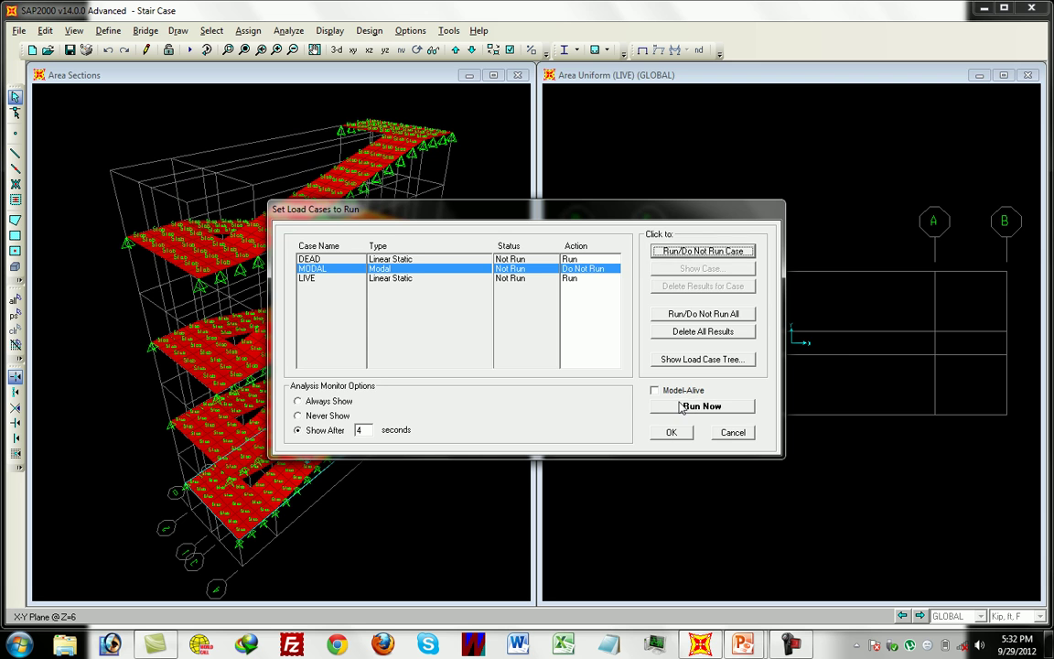
pyautogui.click(671, 431)
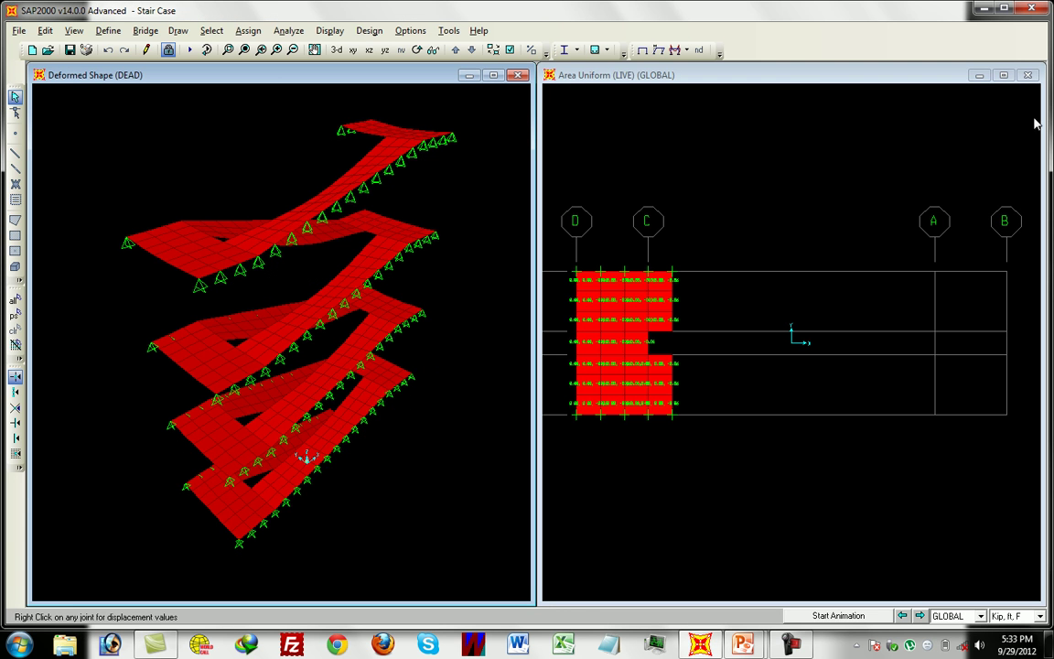
# Close the plan view and display the shells' concrete design ASt1 reinforcement on the visible face for UDCON2
pyautogui.click(1027, 75)
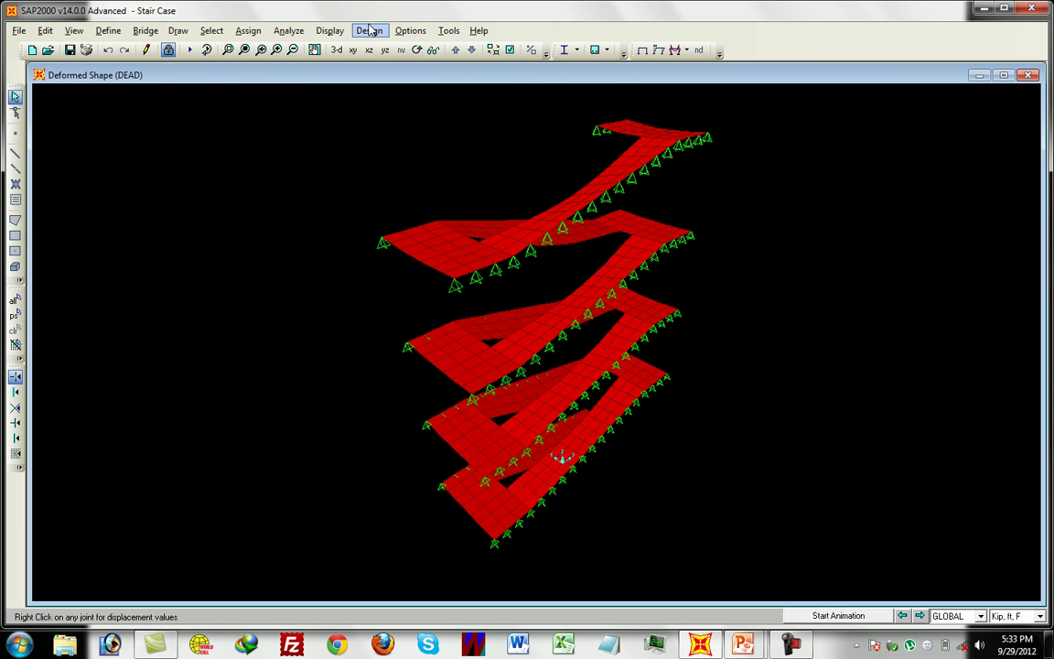
pyautogui.click(331, 32)
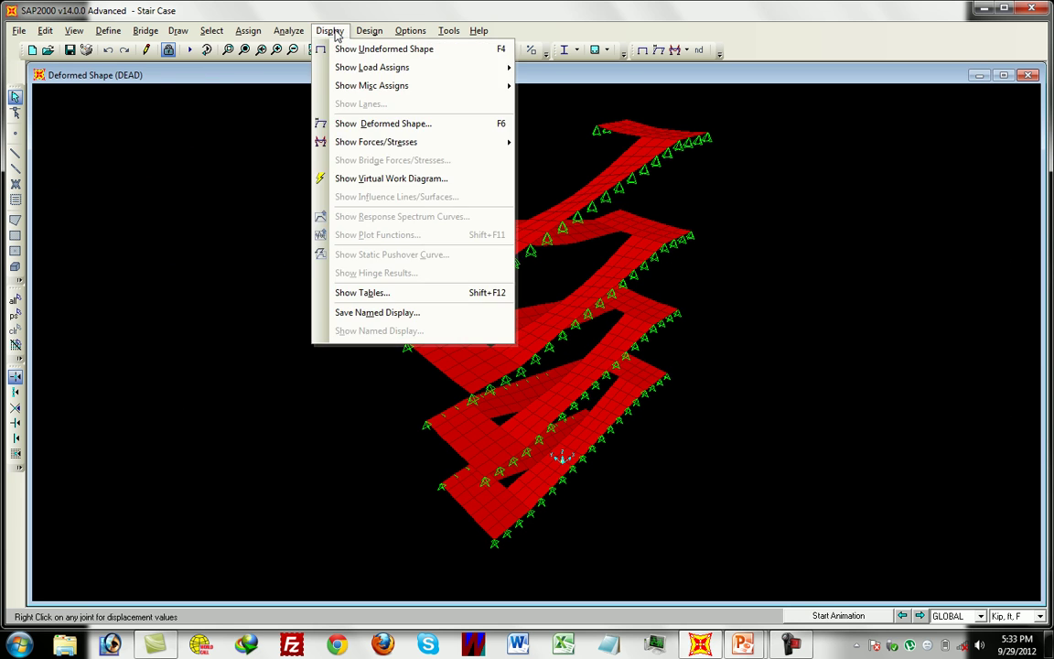
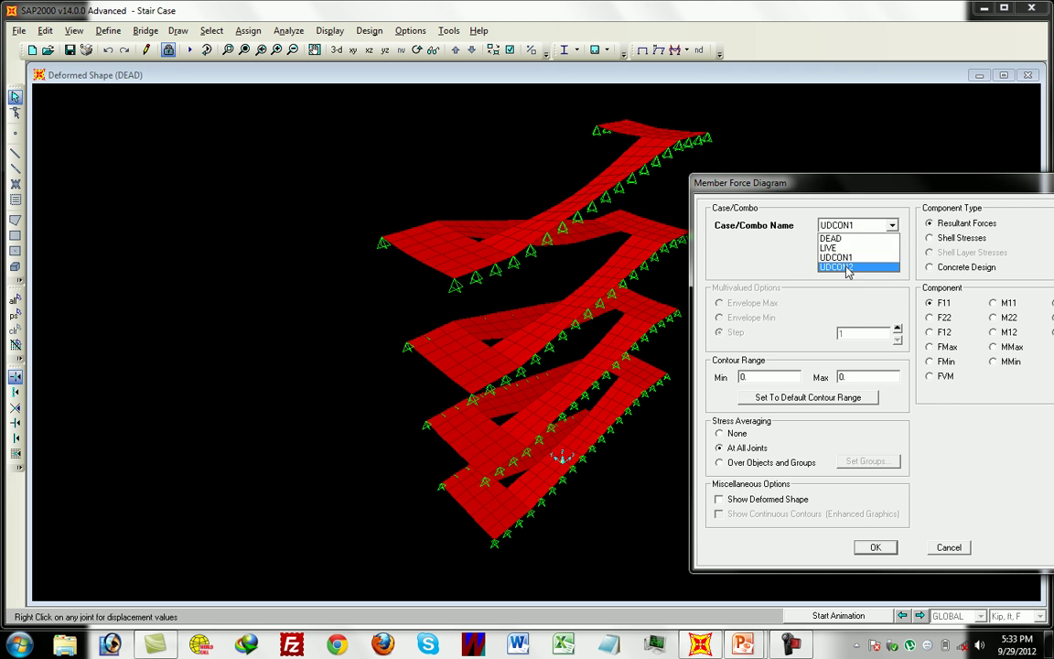
pyautogui.moveTo(815, 183); pyautogui.dragTo(712, 130)
pyautogui.click(836, 218)
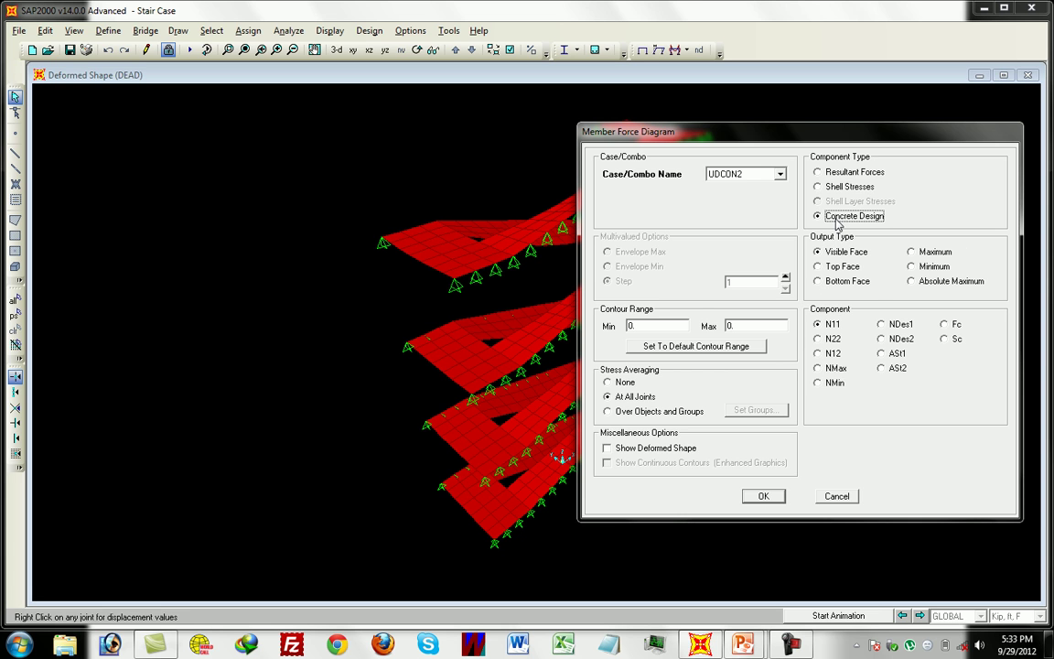
pyautogui.click(843, 253)
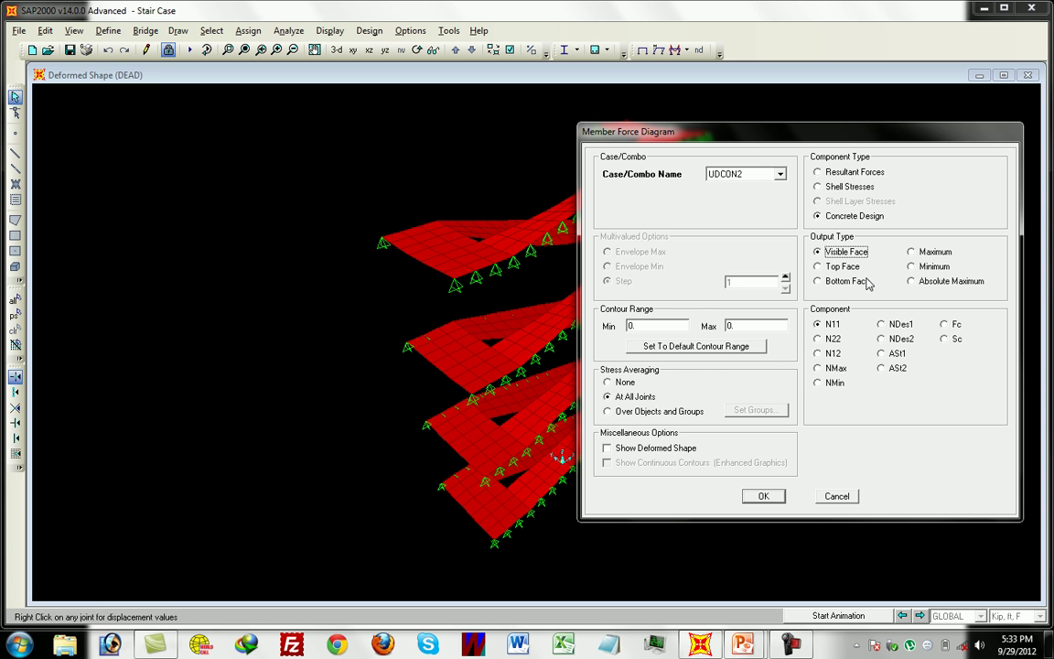
pyautogui.click(892, 354)
pyautogui.click(763, 496)
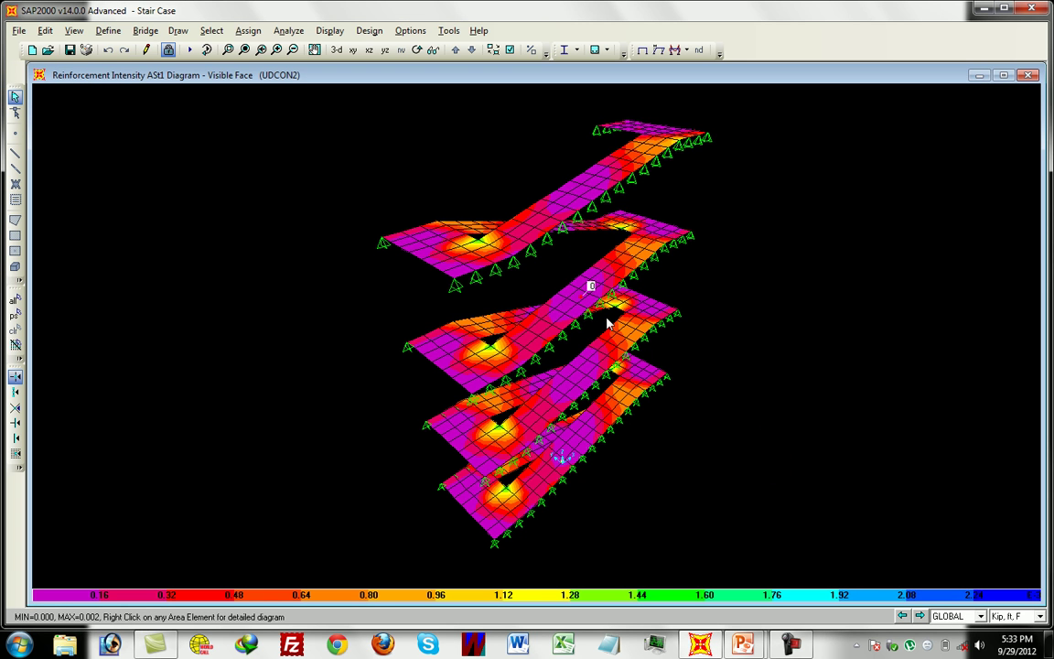
# Switch the units to Kip, in, F and display the ASt2 reinforcement diagram on the top face for UDCON2
pyautogui.click(1039, 616)
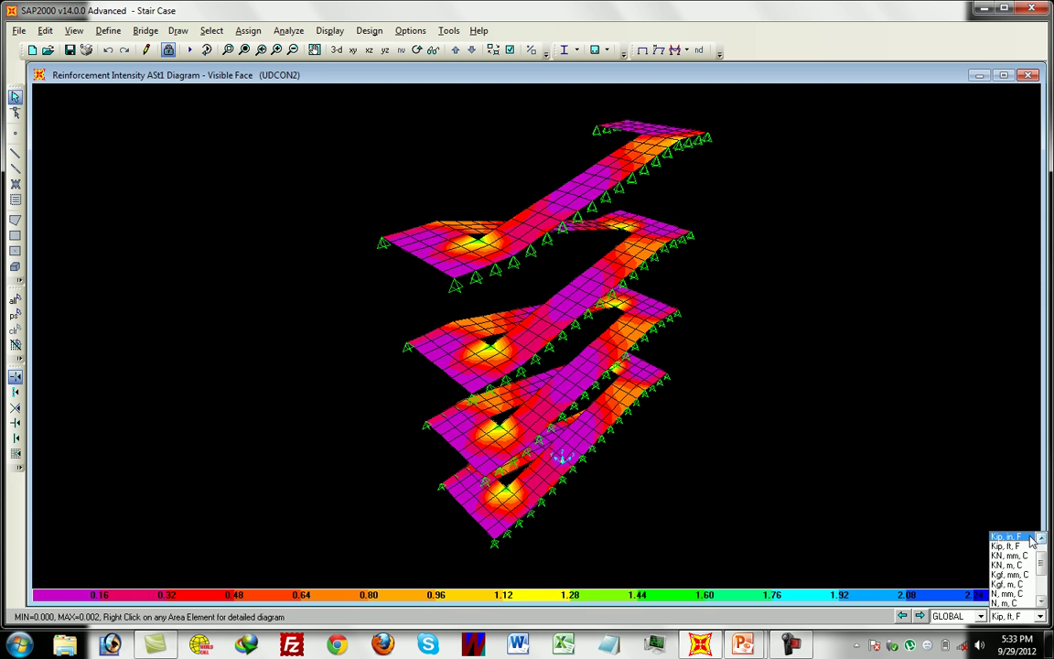
pyautogui.click(1020, 537)
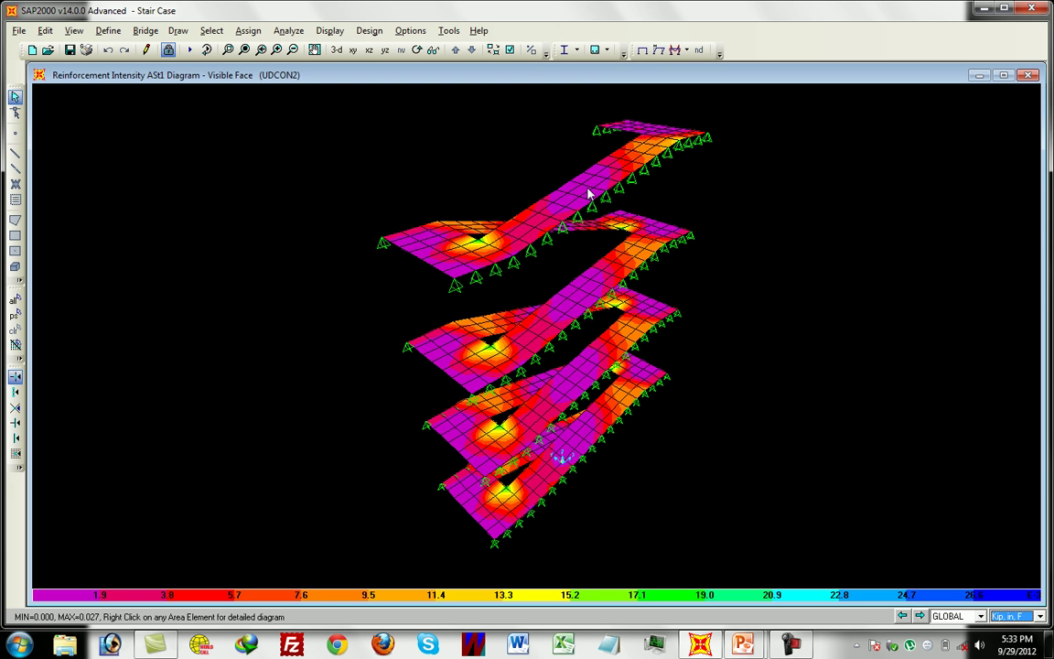
pyautogui.click(331, 32)
pyautogui.moveTo(457, 143)
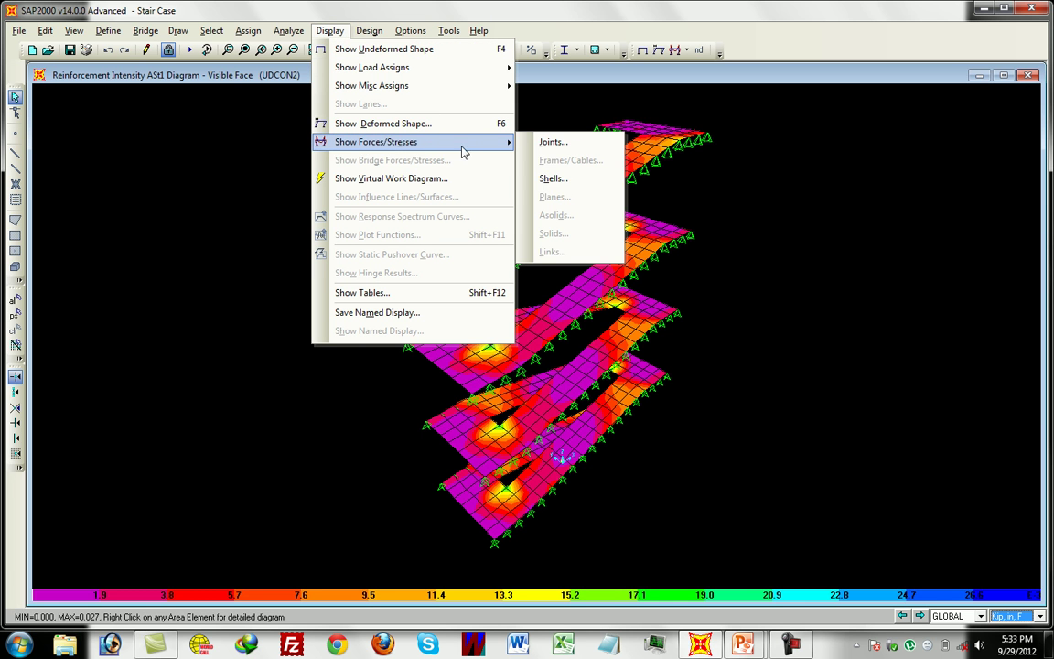
pyautogui.click(555, 180)
pyautogui.click(568, 276)
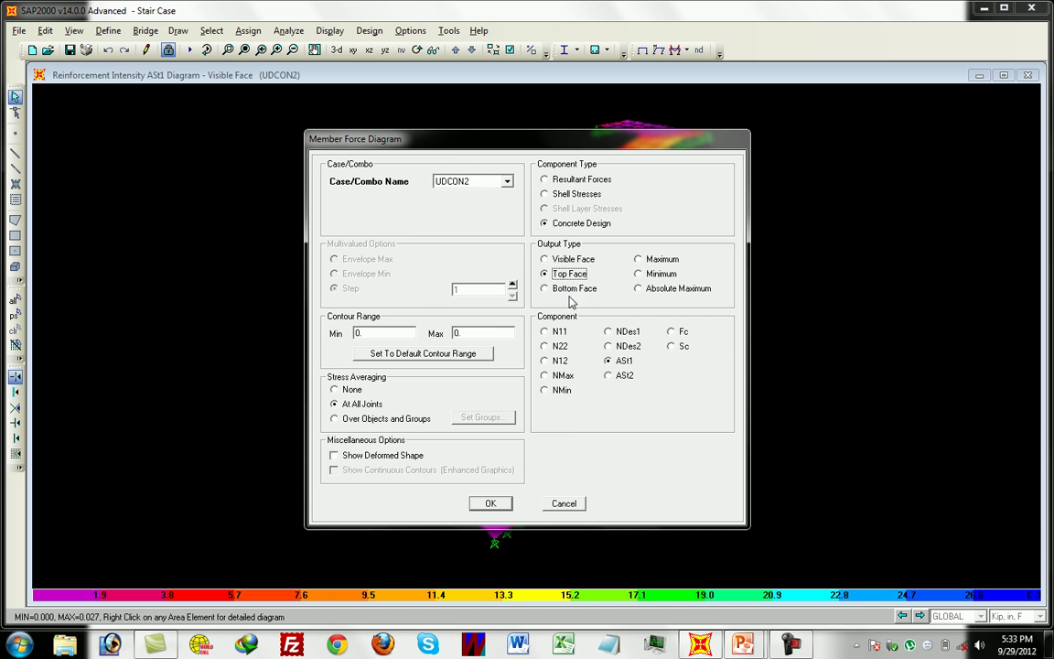
pyautogui.click(621, 376)
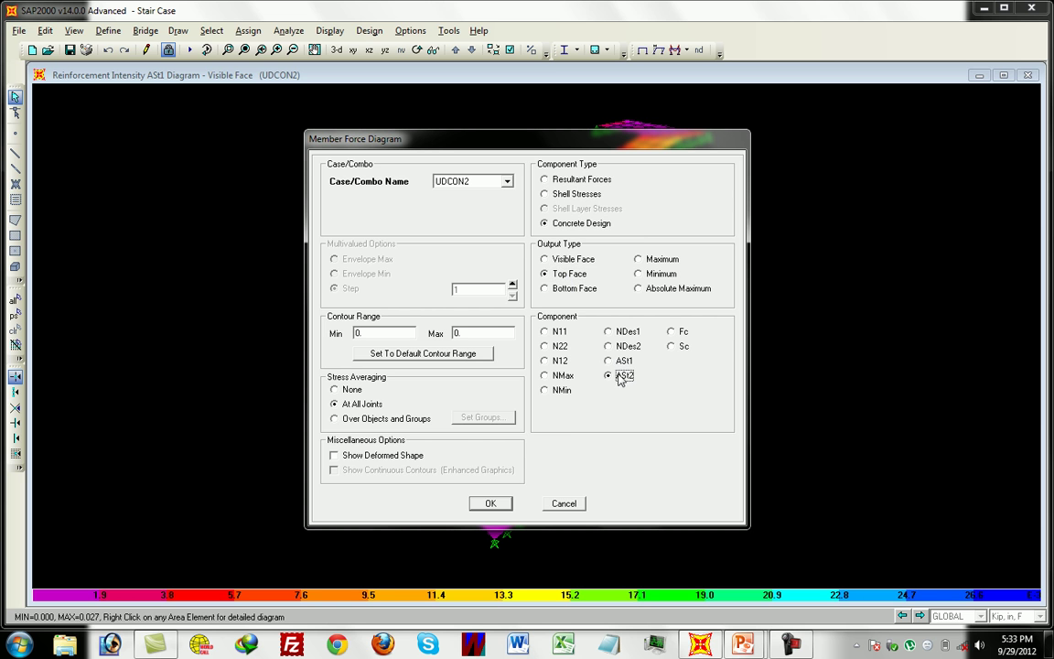
pyautogui.click(491, 503)
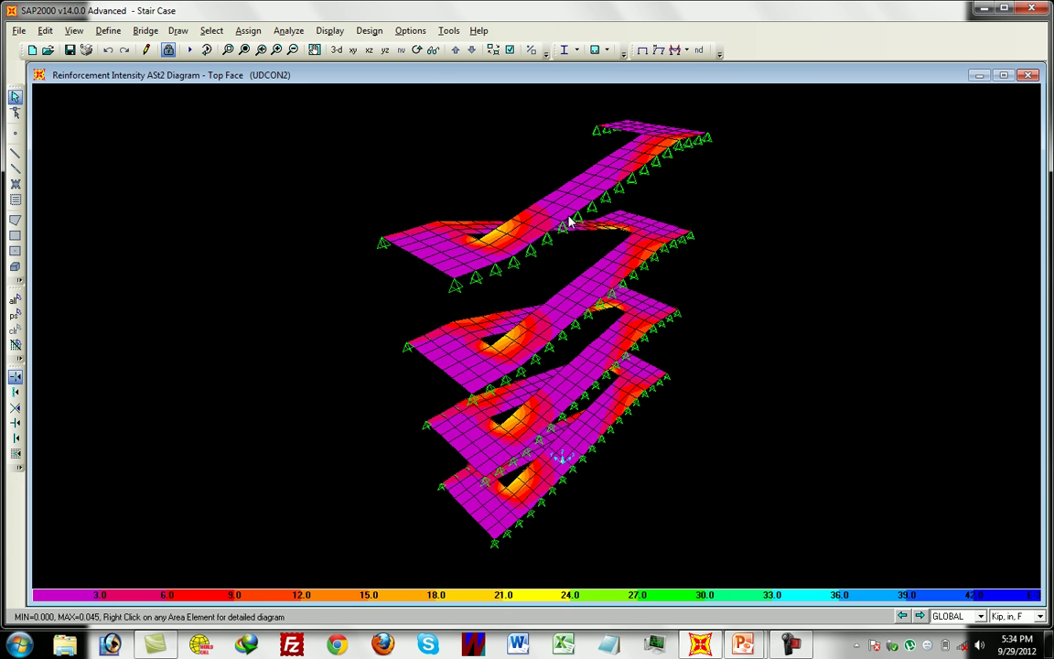
# Display the shells' ASt1 reinforcement diagram on the bottom face for UDCON2
pyautogui.click(417, 51)
pyautogui.click(329, 30)
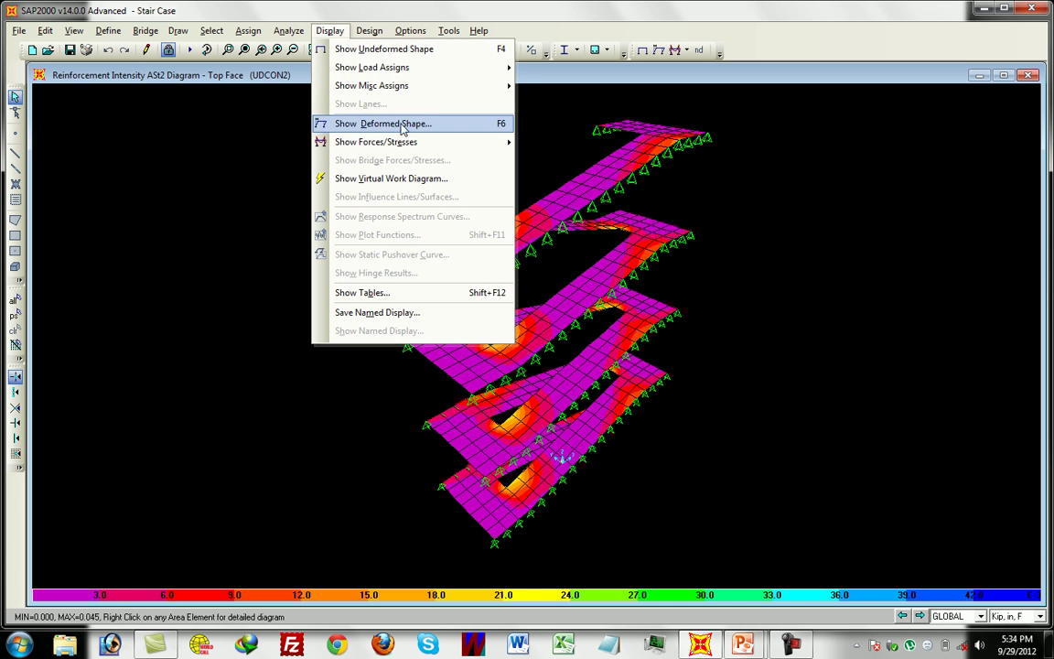
pyautogui.moveTo(448, 144)
pyautogui.click(549, 177)
pyautogui.click(620, 361)
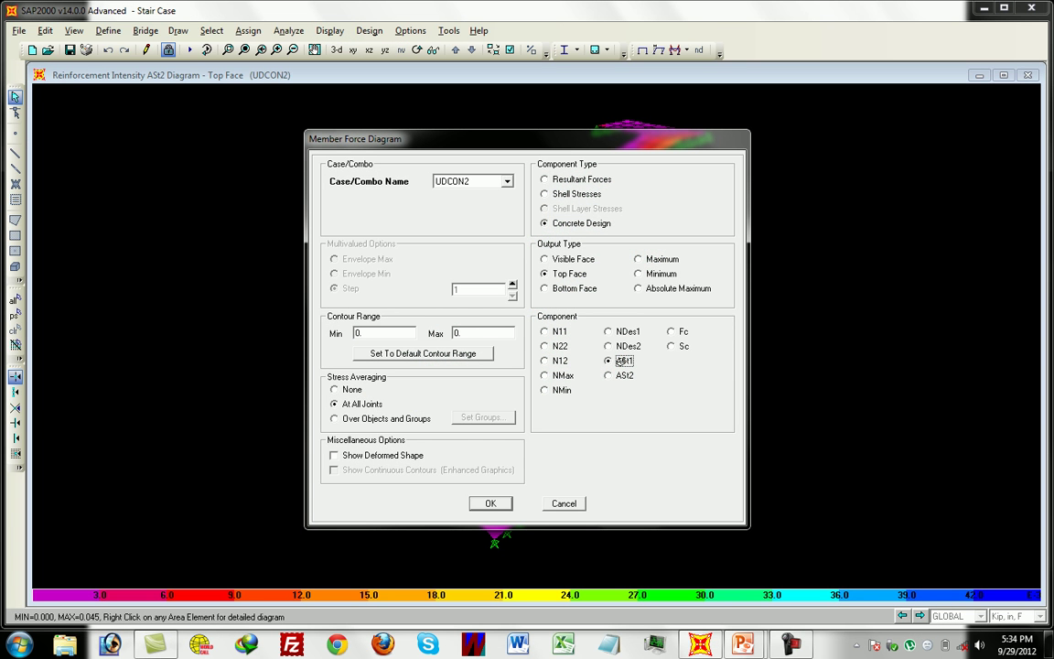
pyautogui.click(574, 289)
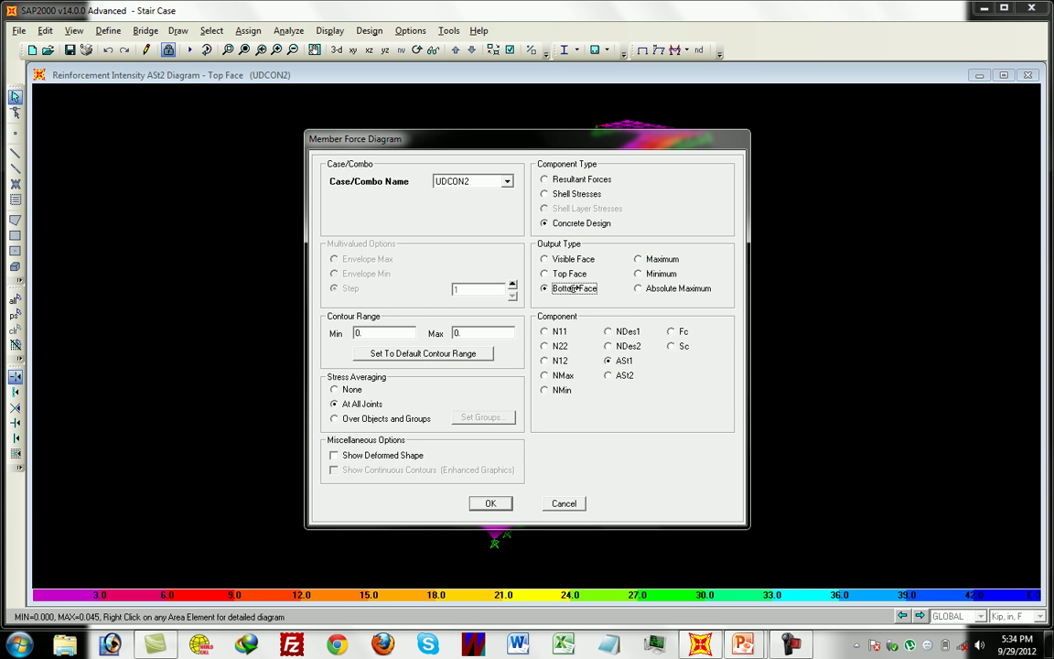
pyautogui.click(493, 503)
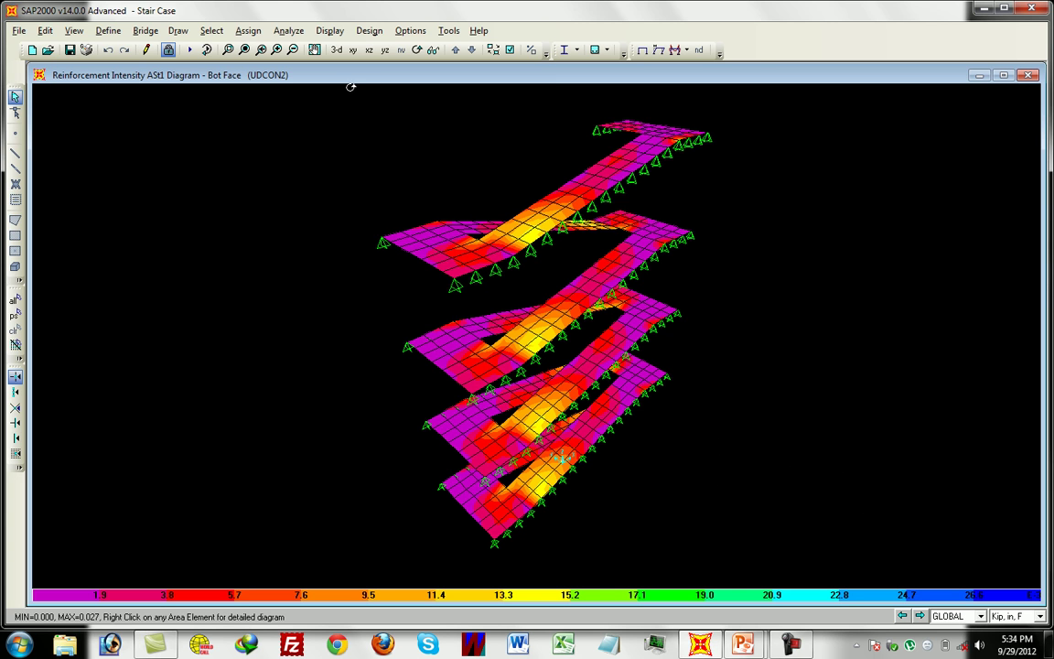
# Show the deformed shape for the DEAD case and query the displacement of a joint on the uppermost flight
pyautogui.click(329, 30)
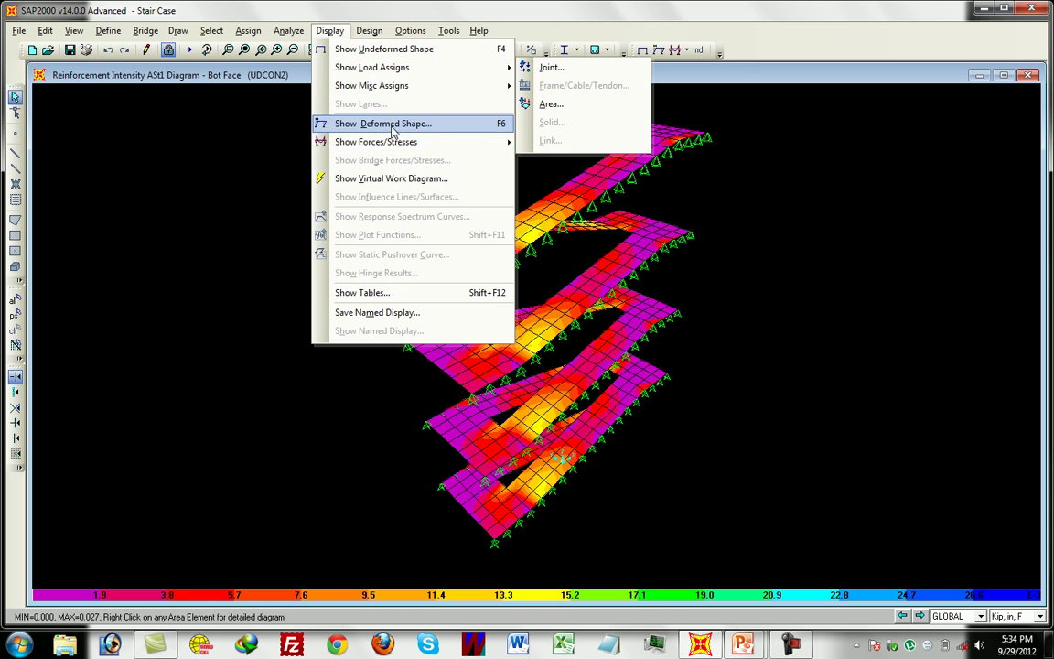
pyautogui.click(392, 125)
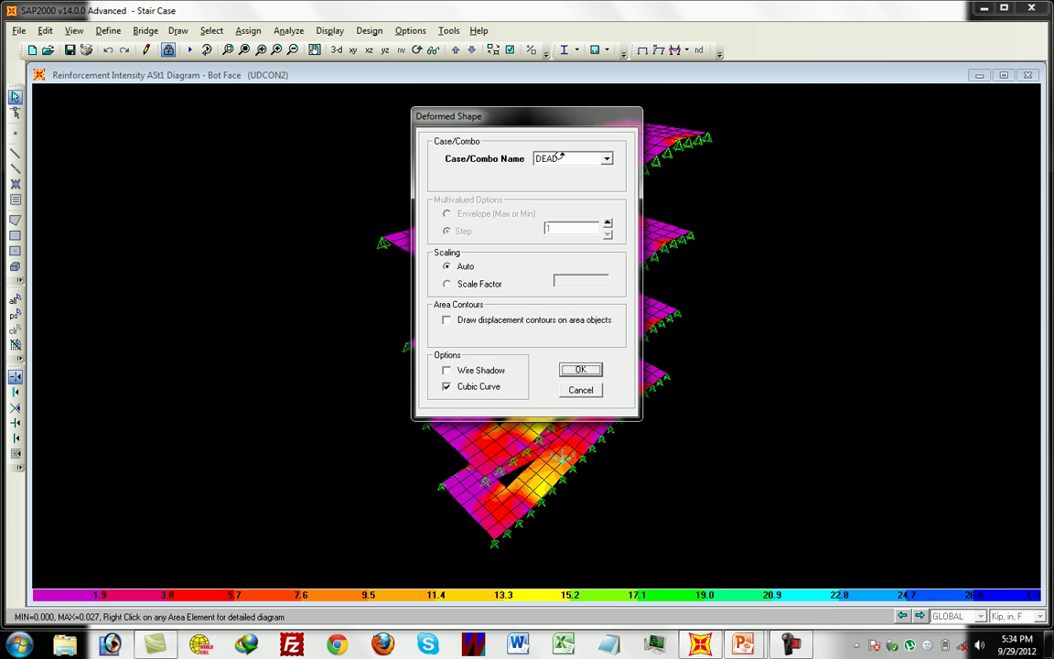
pyautogui.click(560, 158)
pyautogui.click(569, 202)
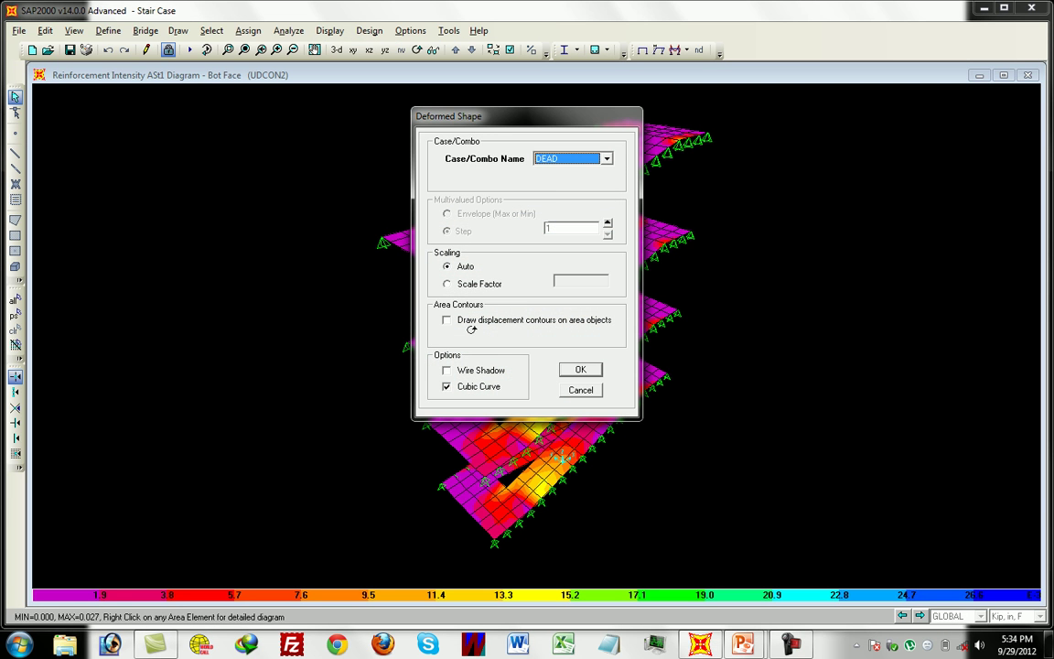
pyautogui.click(576, 368)
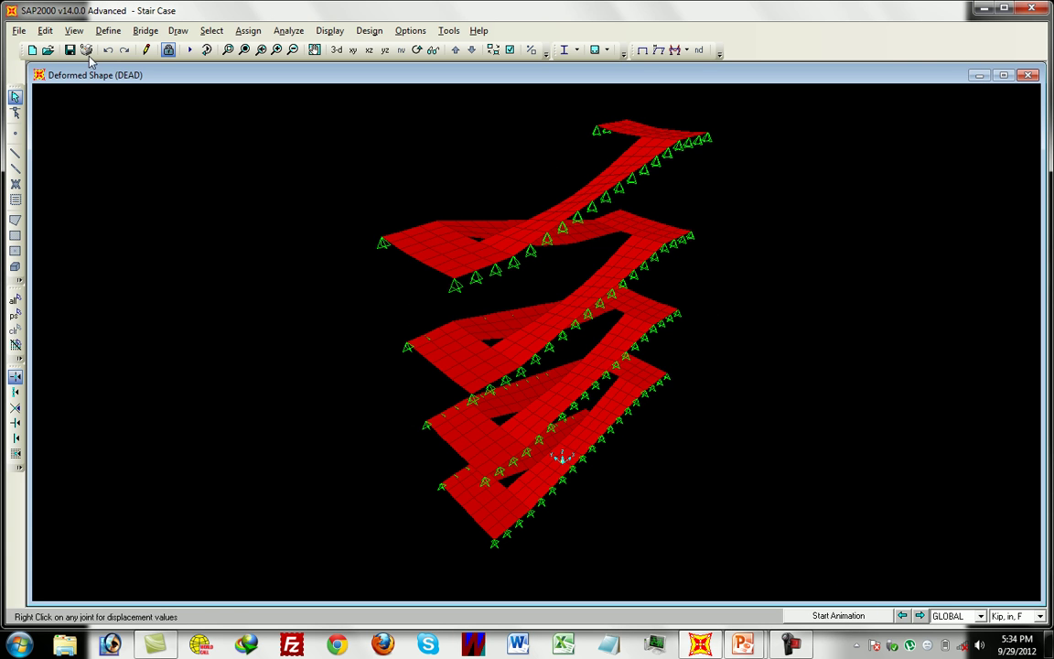
pyautogui.click(17, 99)
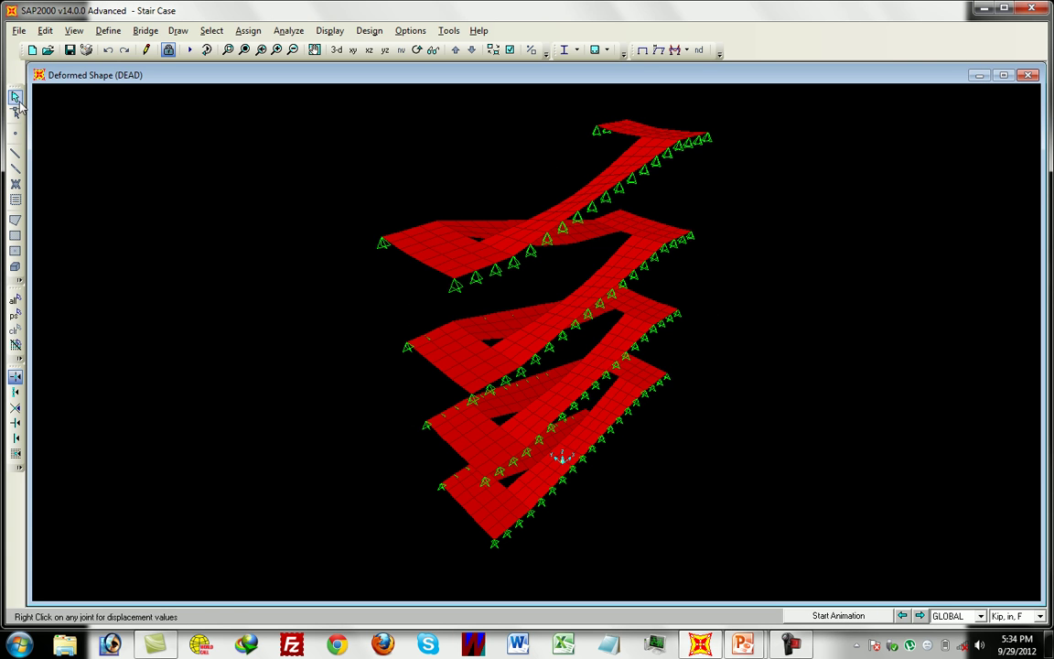
pyautogui.rightClick(562, 210)
pyautogui.rightClick(562, 212)
# Select the joint output Displacements table from the analysis results and display it
pyautogui.click(329, 30)
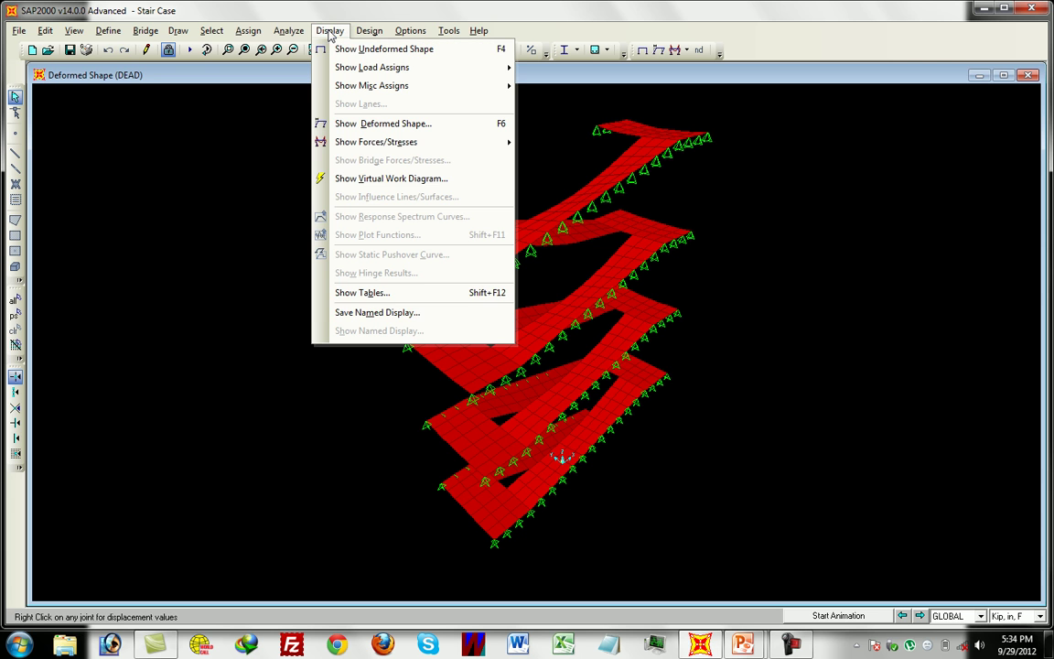
pyautogui.click(385, 292)
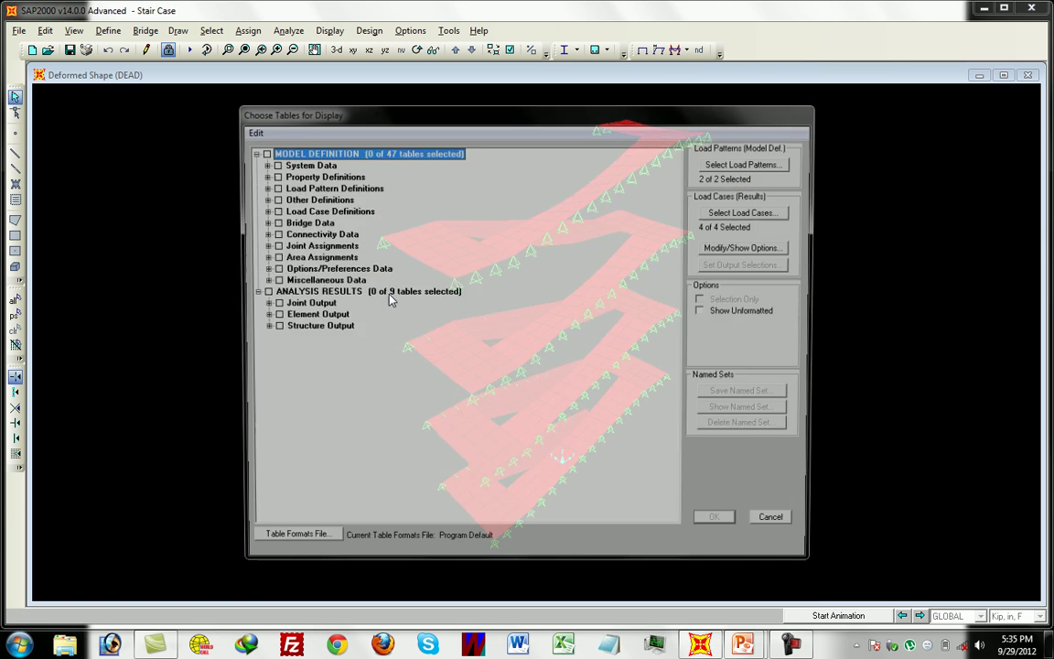
pyautogui.click(250, 292)
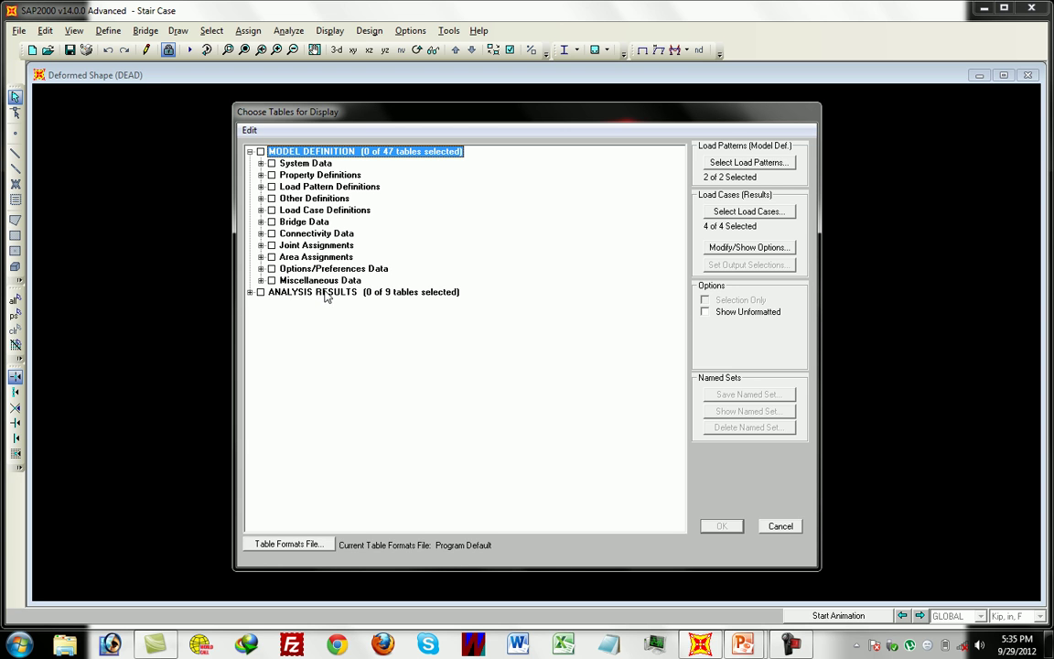
pyautogui.click(250, 293)
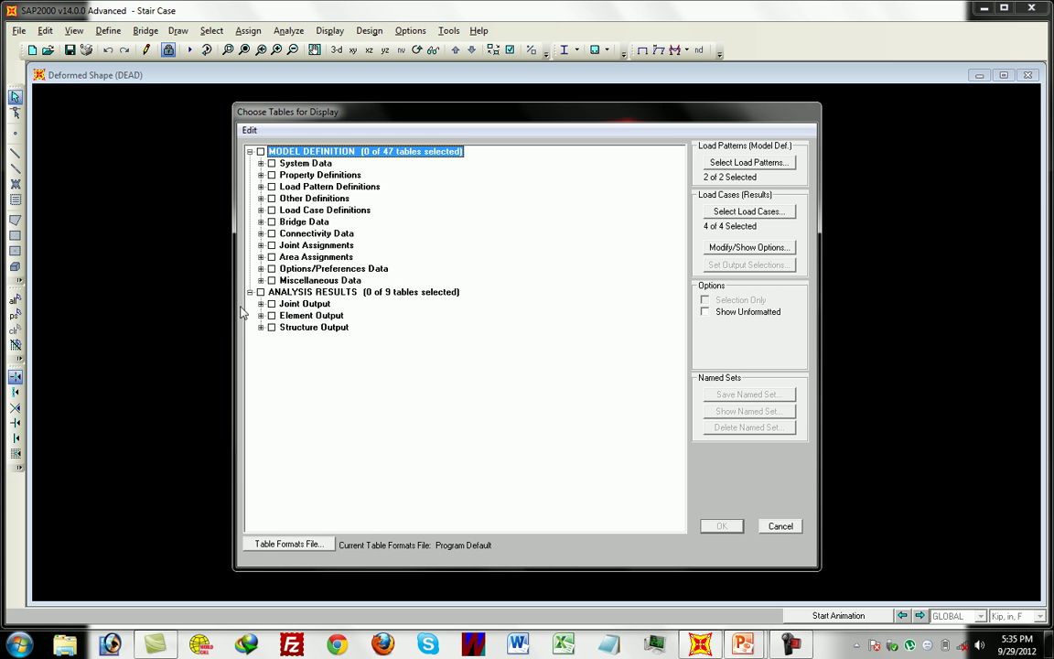
pyautogui.click(261, 304)
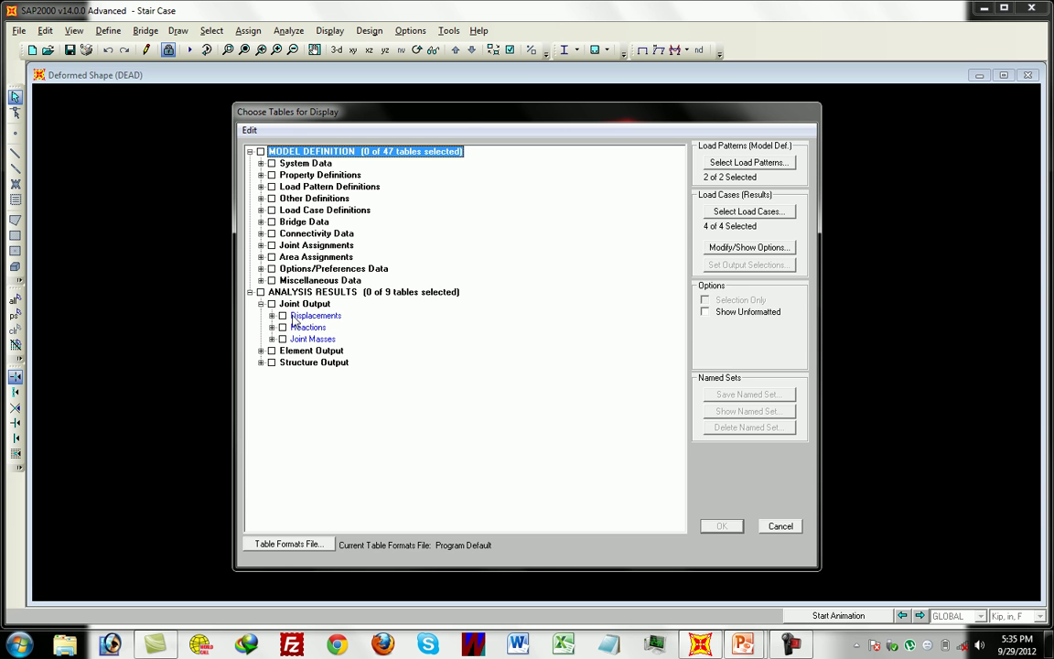
pyautogui.click(283, 316)
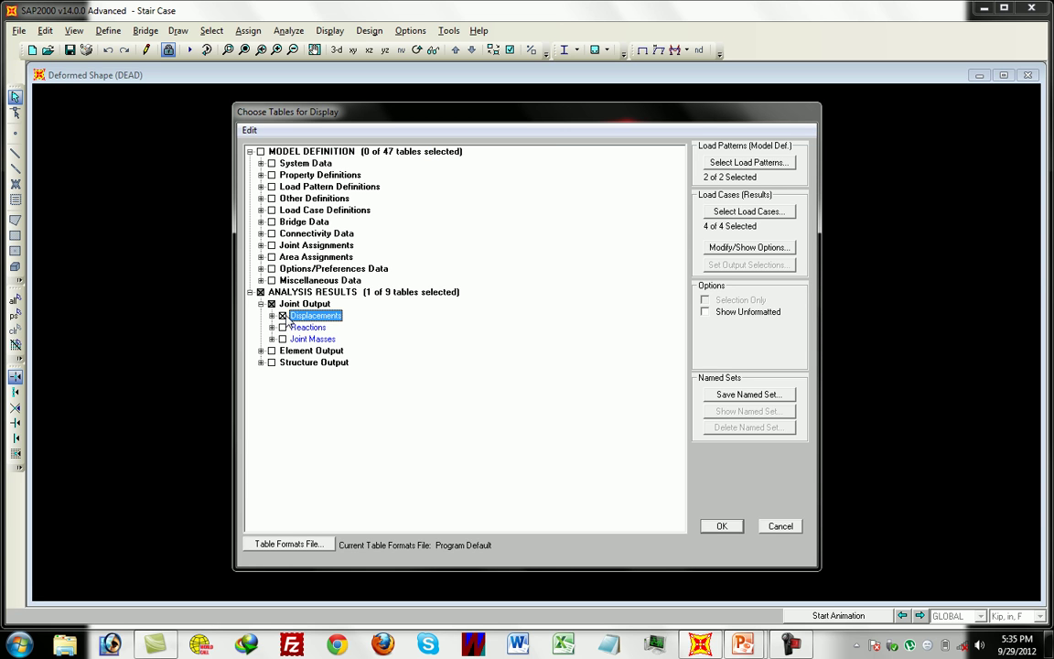
pyautogui.click(723, 527)
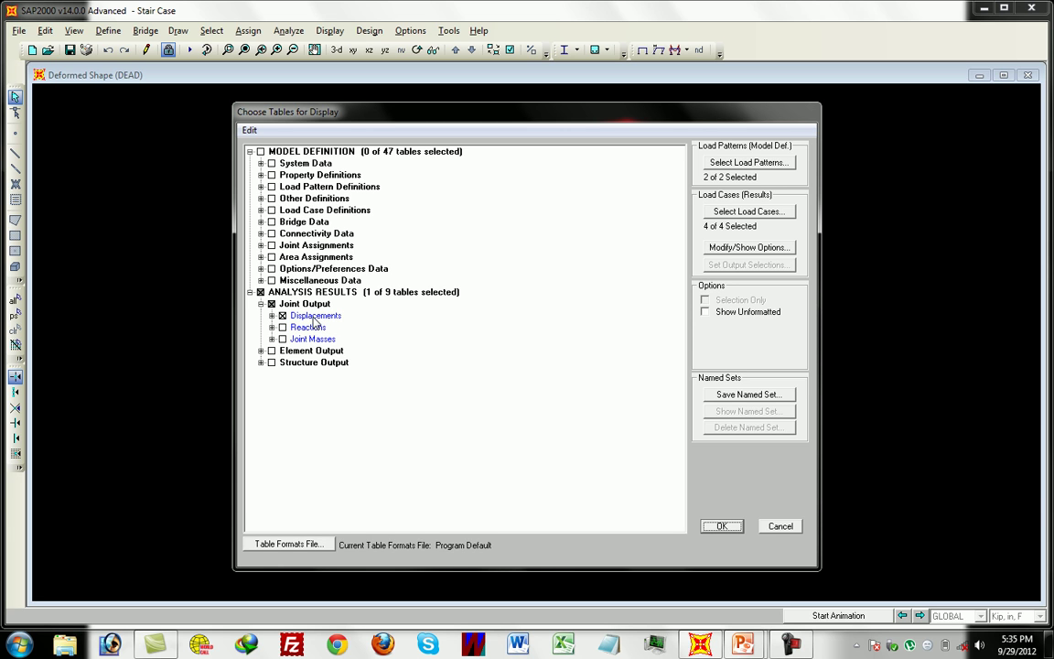
# Open the joint displacements table and export the current table to Excel, enlarging the workbook window
pyautogui.click(719, 526)
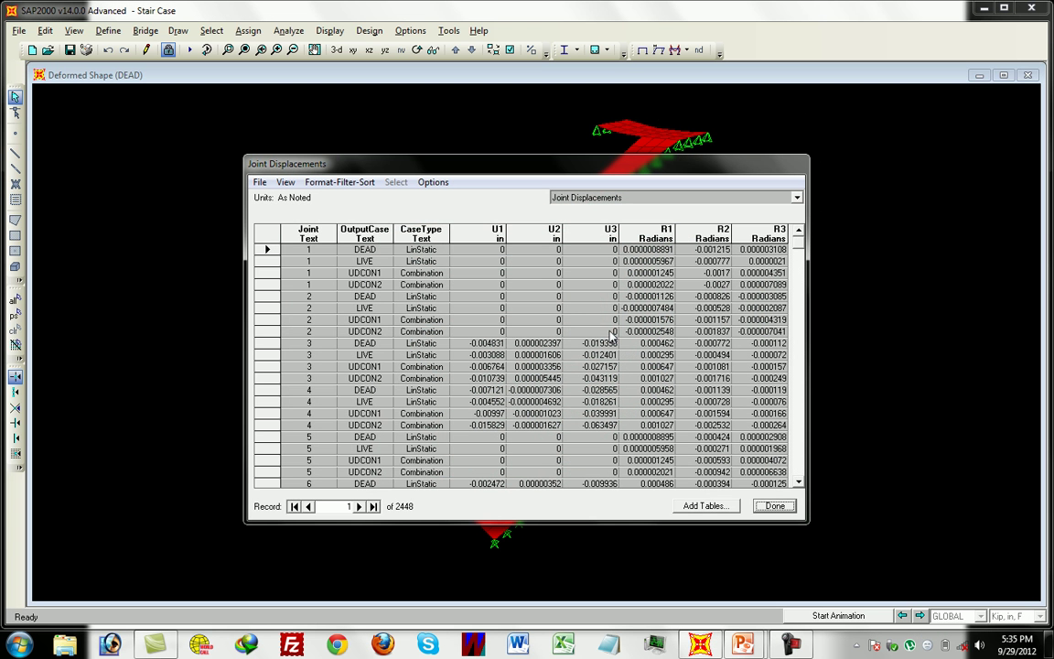
pyautogui.click(260, 182)
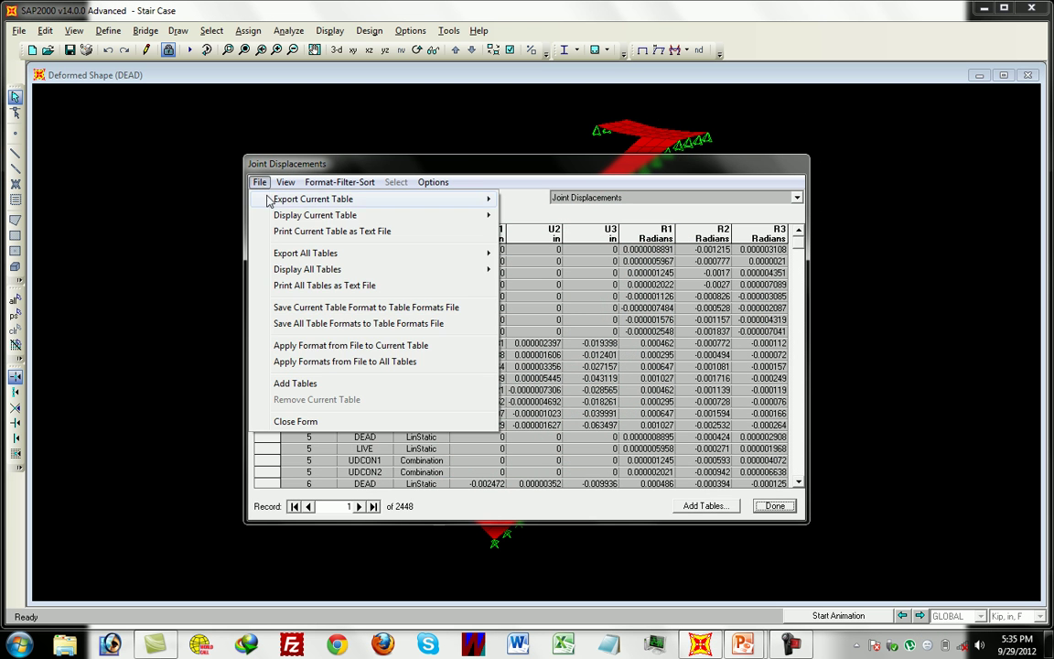
pyautogui.moveTo(388, 199)
pyautogui.click(515, 200)
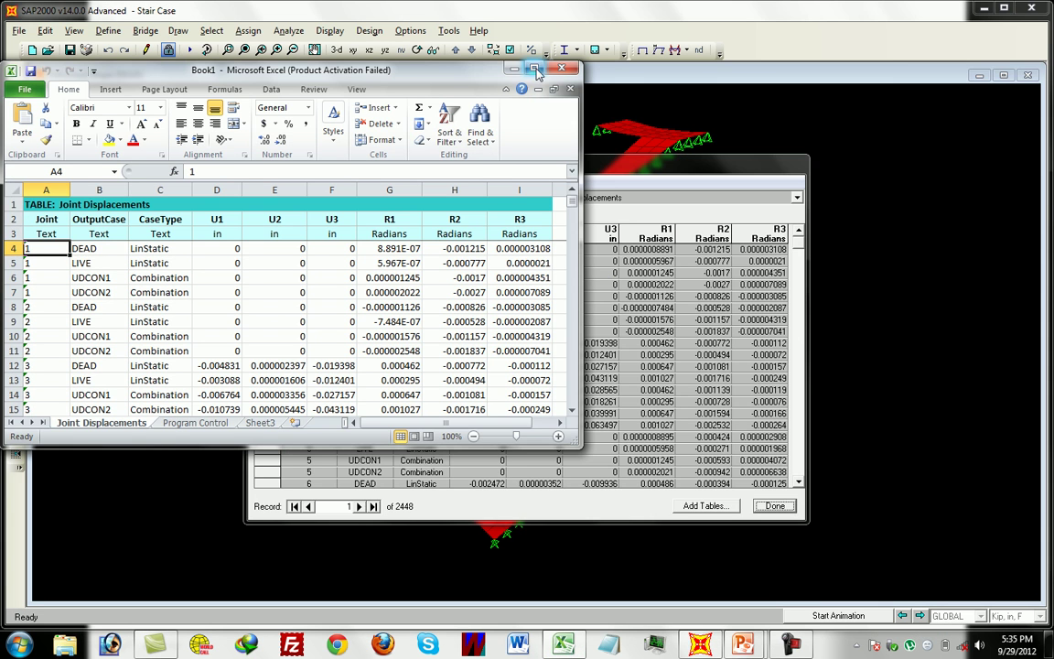
pyautogui.click(535, 69)
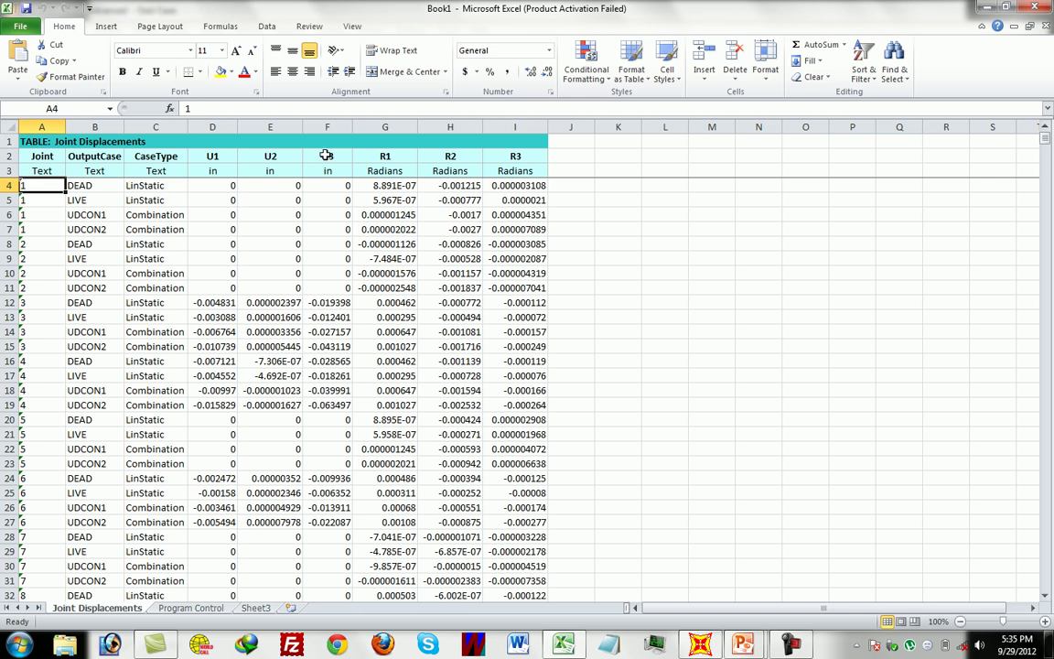
# Examine the U1, U2 and U3 displacement columns of the exported table in Excel
pyautogui.click(269, 156)
pyautogui.click(229, 159)
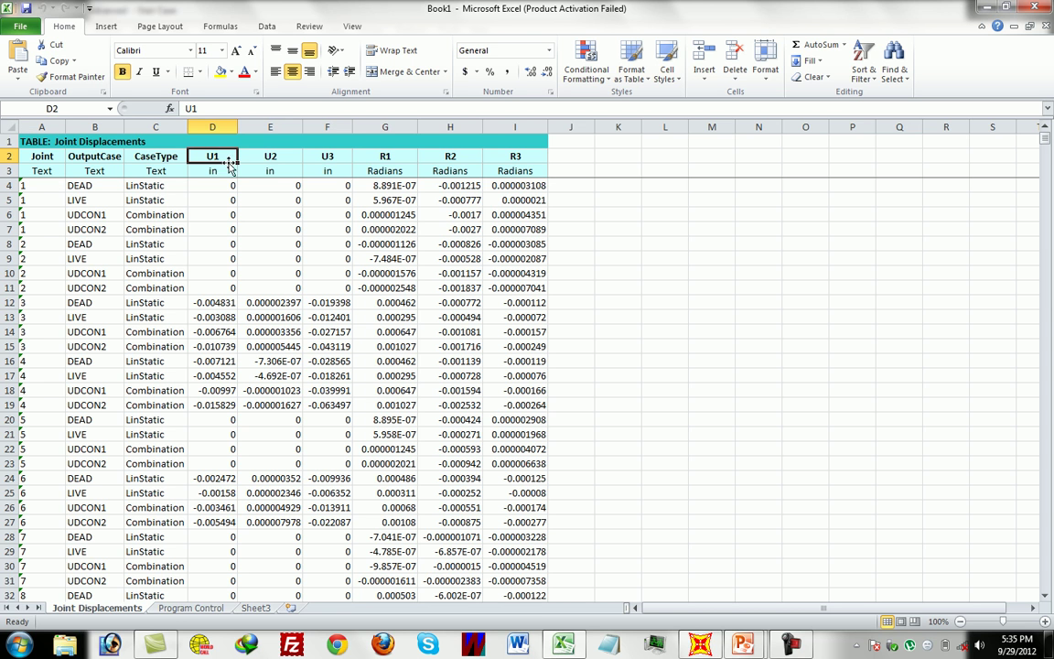
pyautogui.click(321, 159)
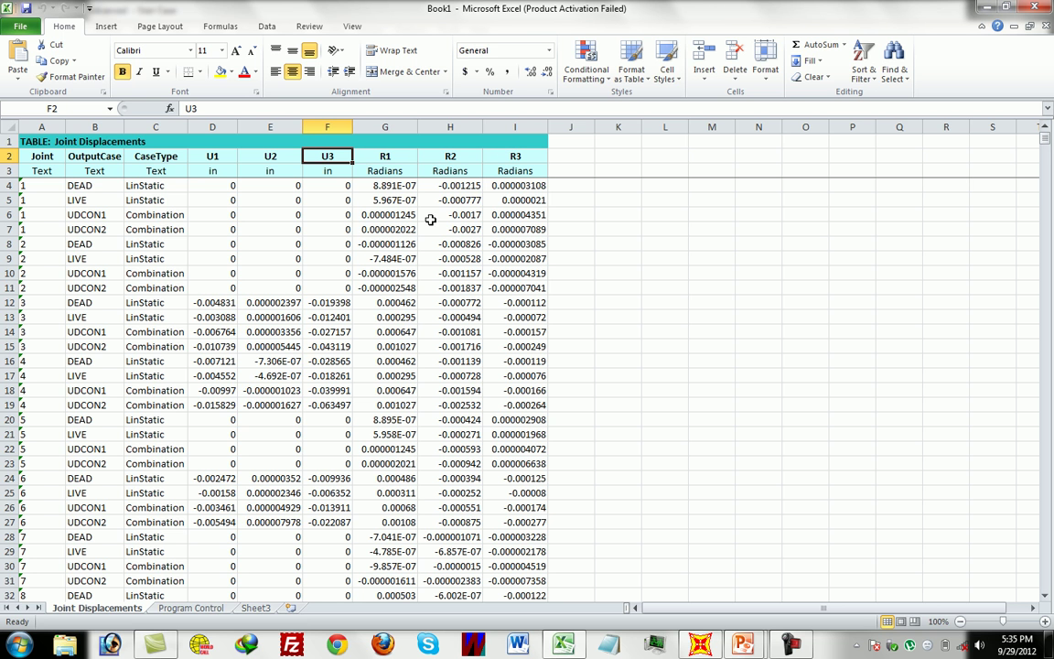
pyautogui.scroll(-2, 388, 200)
pyautogui.scroll(2, 389, 199)
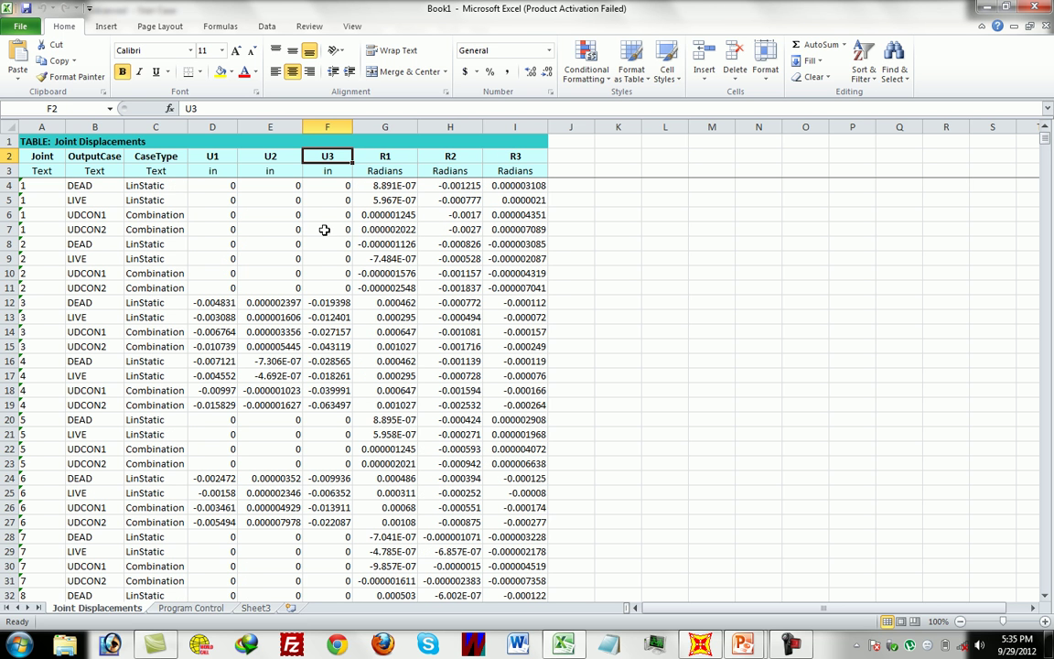
pyautogui.click(334, 185)
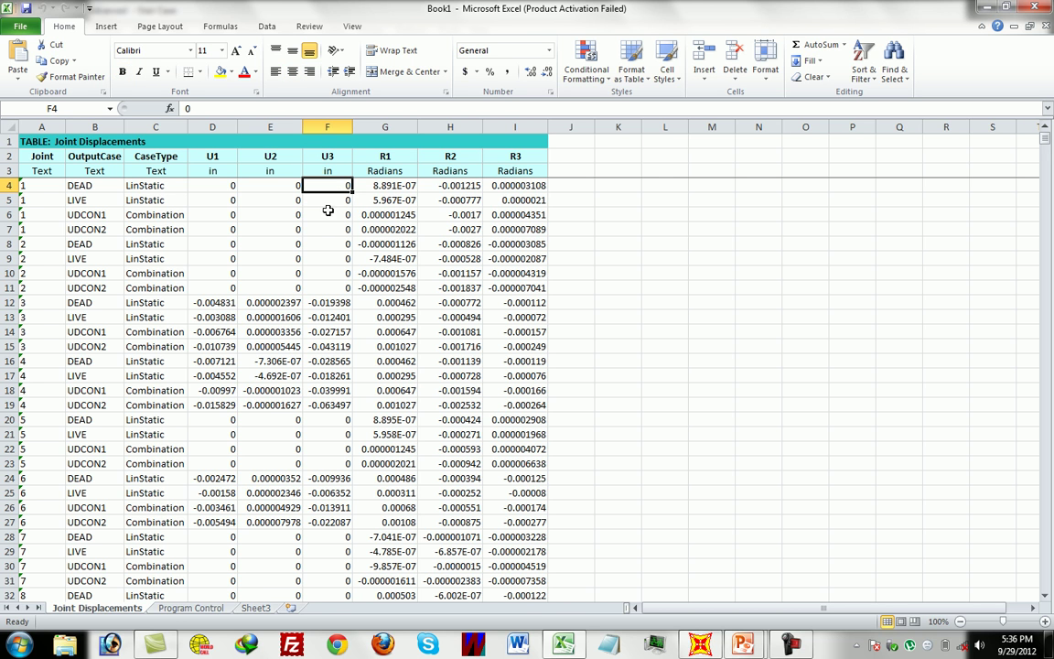
# Calculate the minimum U3 displacement below the table's last row by entering =min(f2451:f24) in cell F2452
pyautogui.scroll(-12, 329, 291)
pyautogui.scroll(-20, 329, 291)
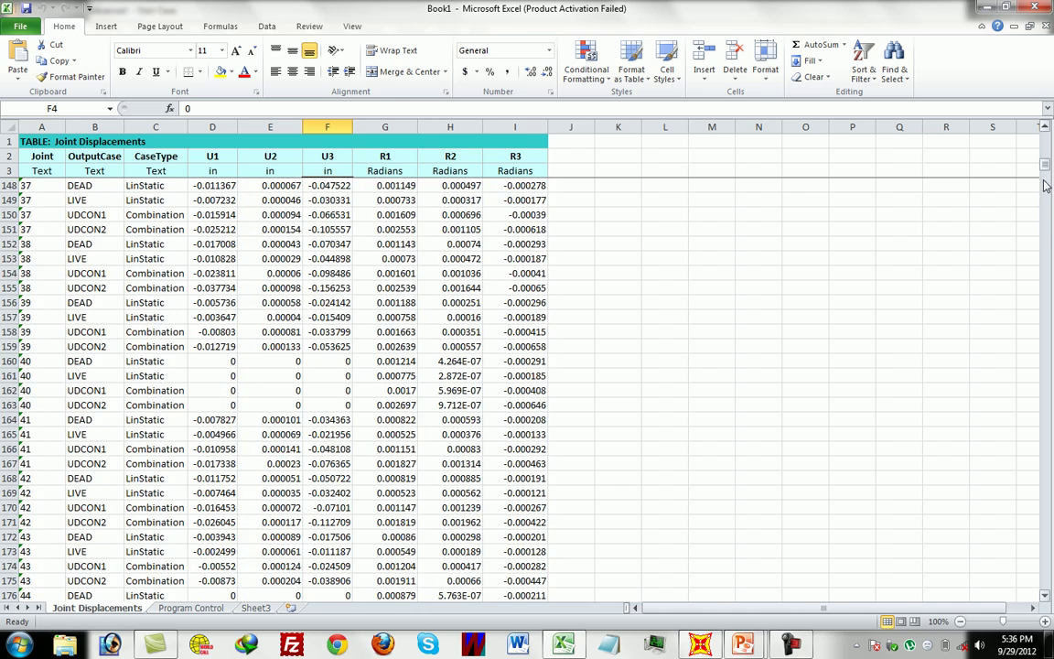
pyautogui.moveTo(1045, 166); pyautogui.dragTo(1049, 586)
pyautogui.scroll(-3, 1026, 582)
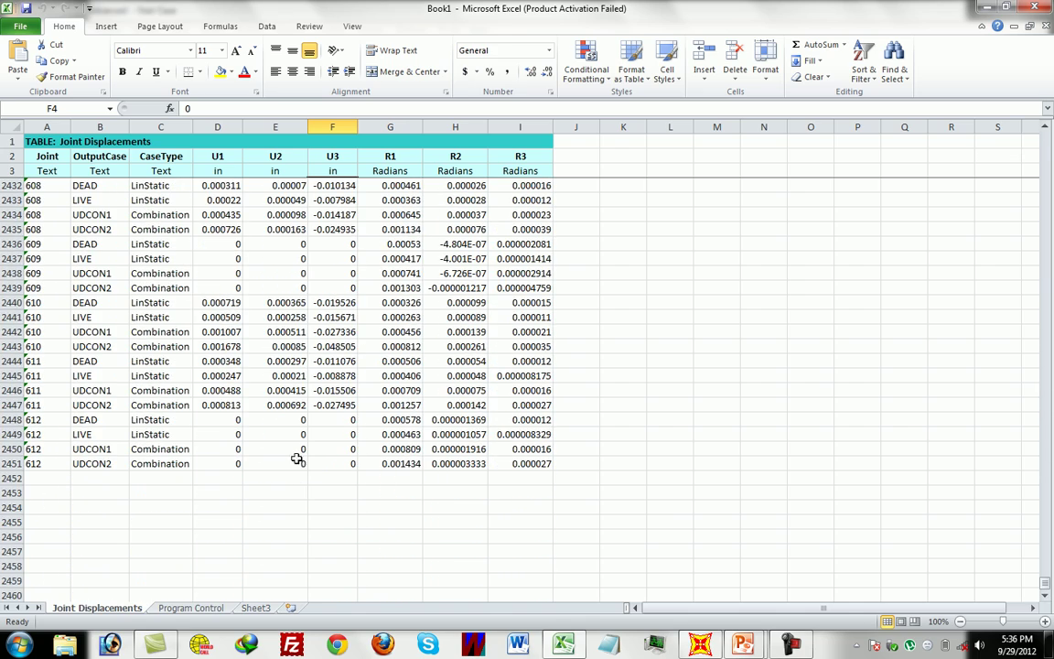
pyautogui.click(332, 477)
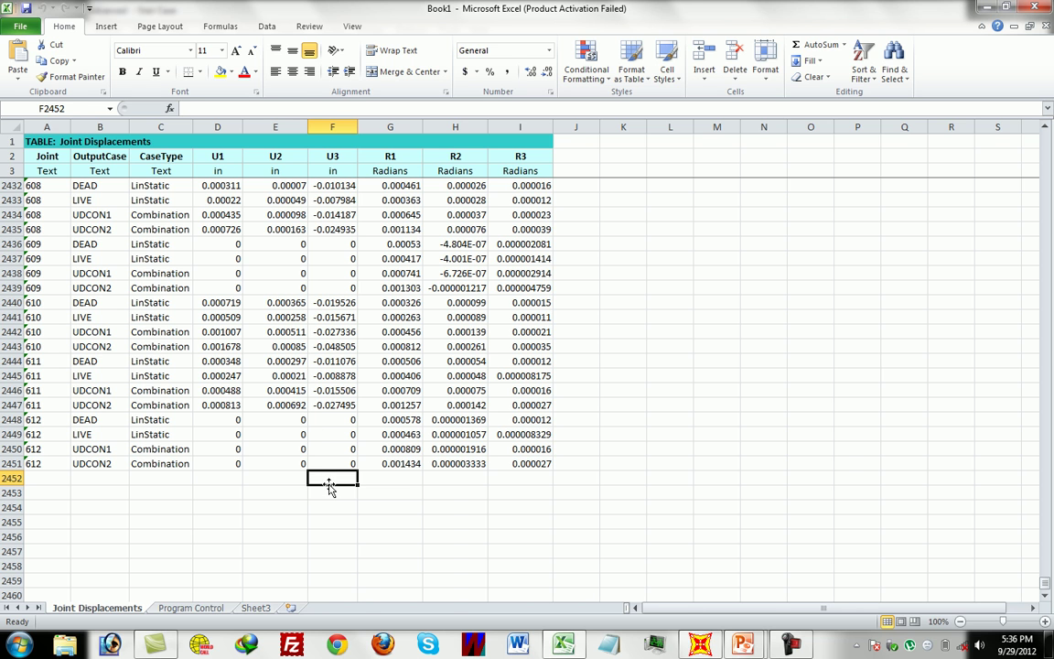
pyautogui.write('=mi')
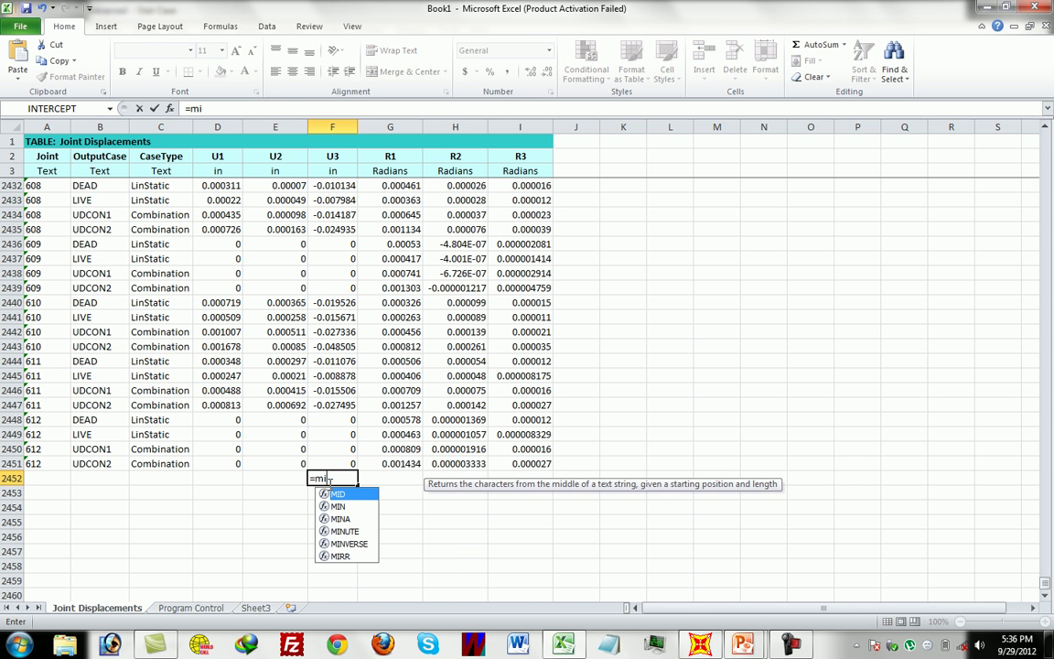
pyautogui.write('n(')
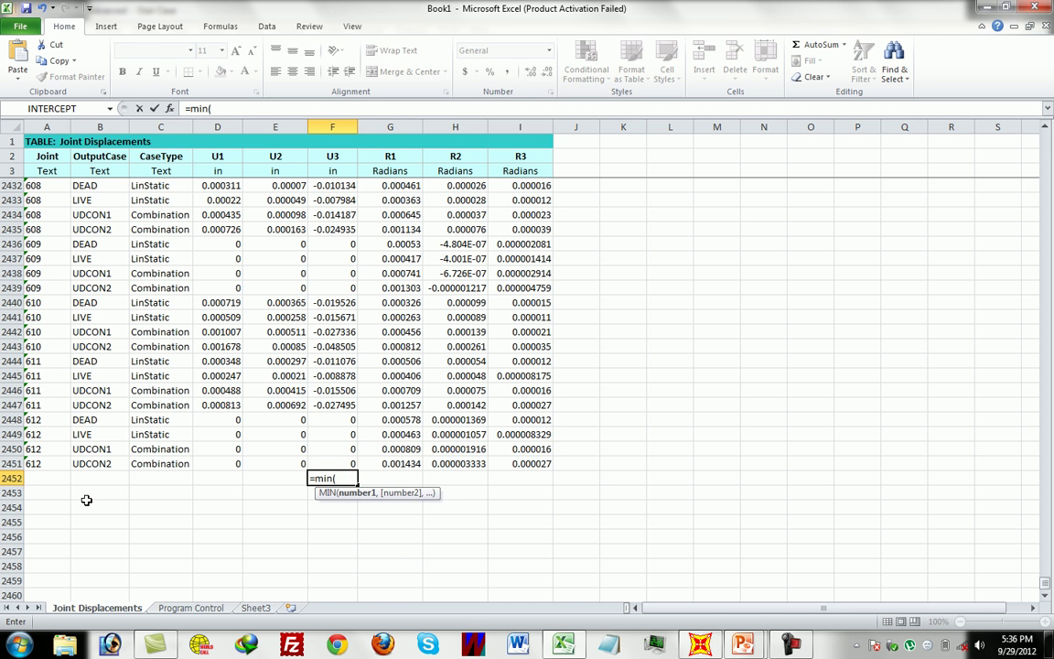
pyautogui.write('f2451:')
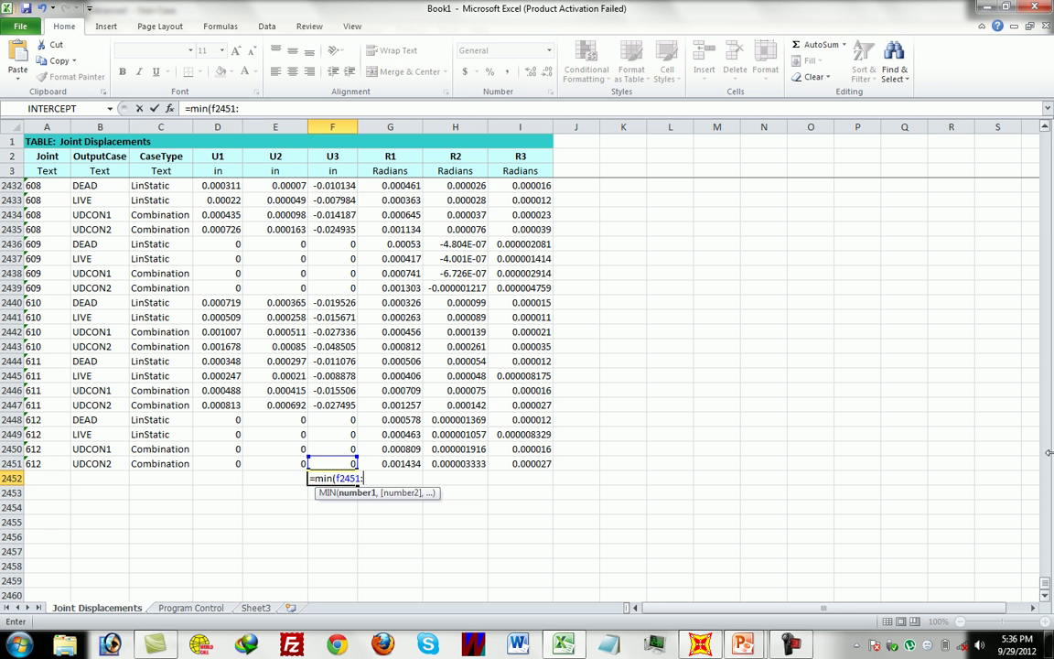
pyautogui.moveTo(1043, 581); pyautogui.dragTo(329, 185)
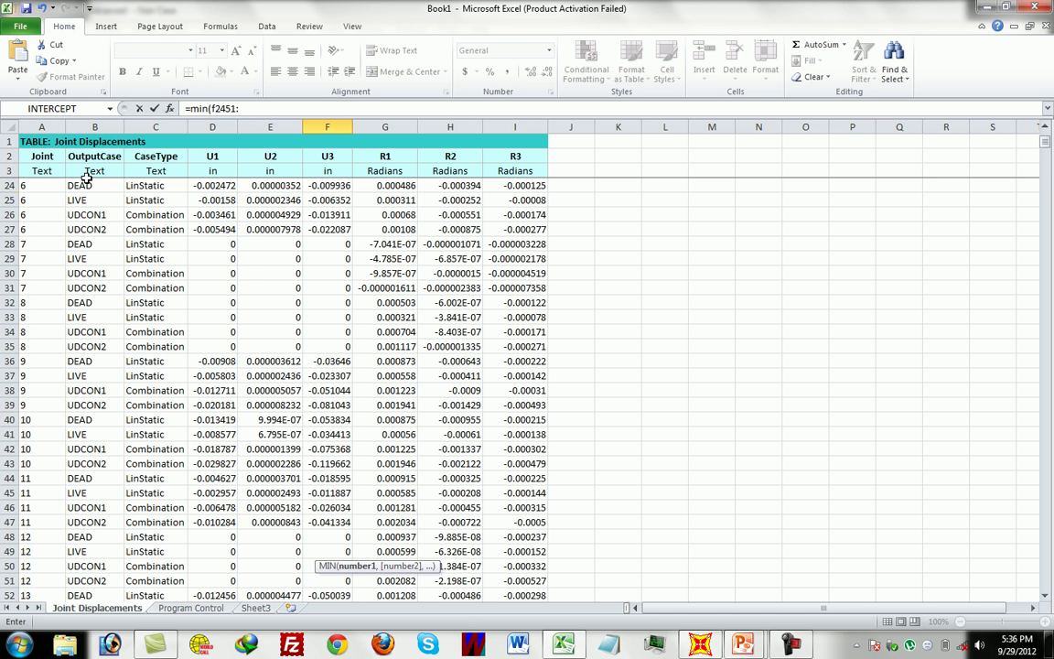
pyautogui.click(257, 109)
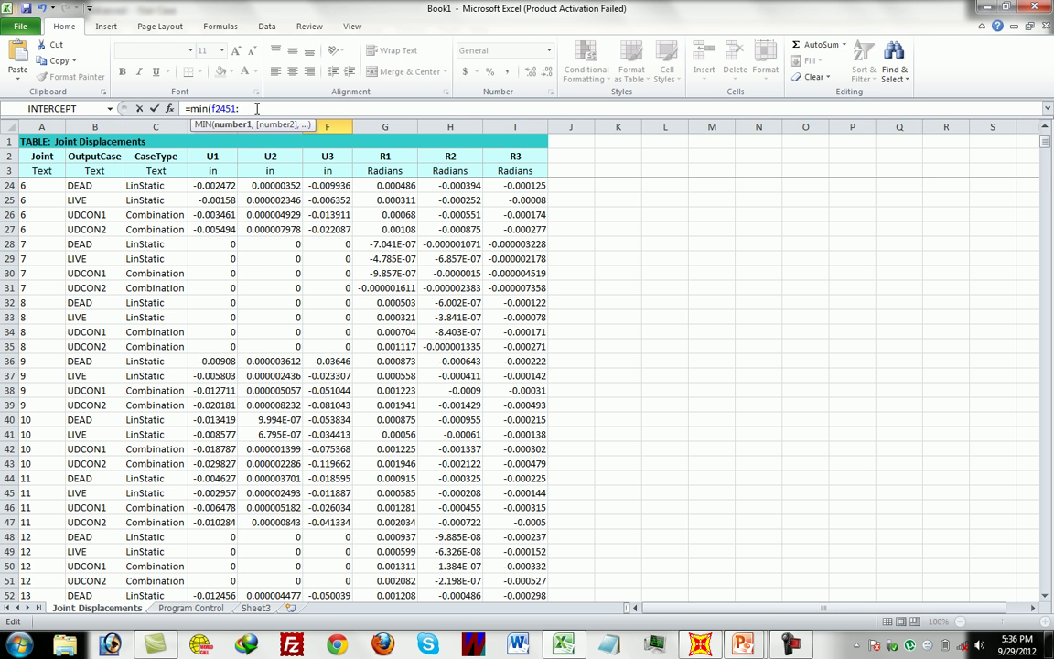
pyautogui.write('f2')
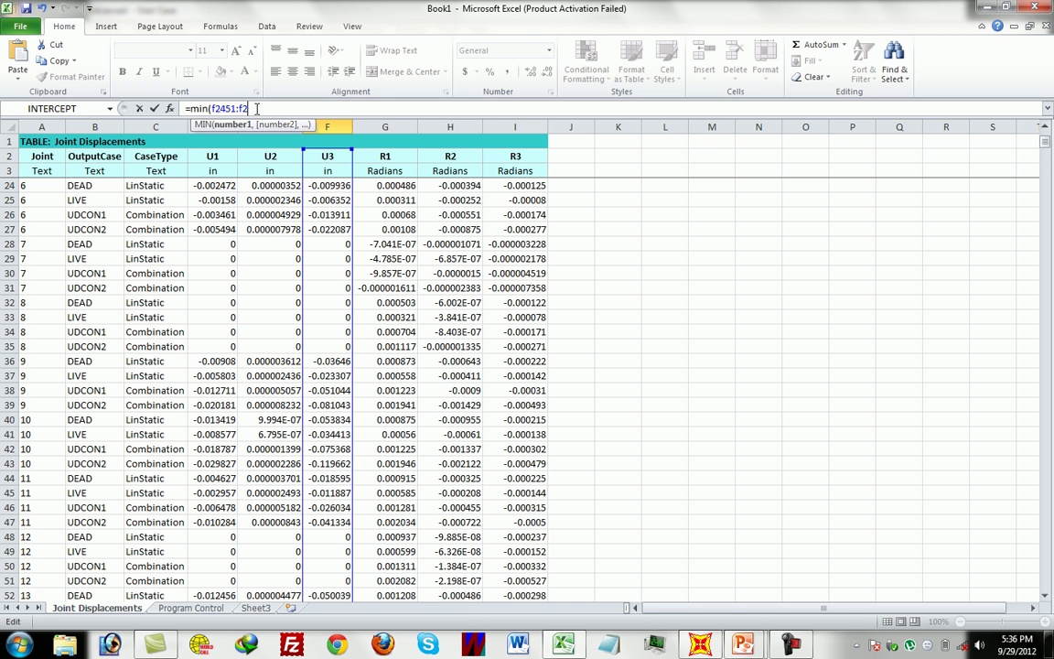
pyautogui.write('4)')
pyautogui.press('Return')
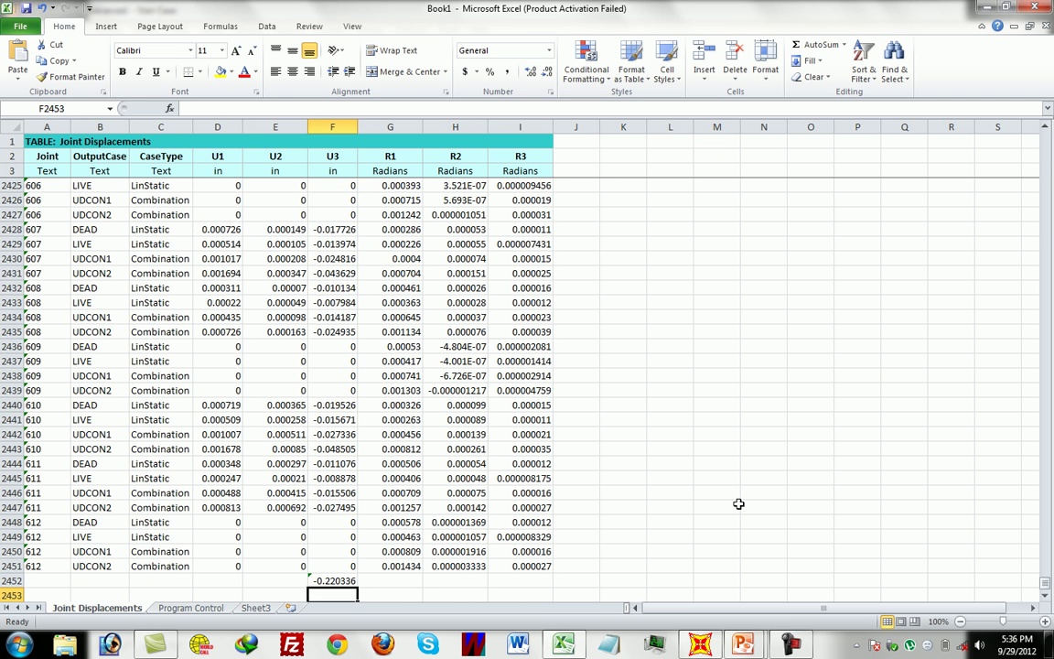
pyautogui.click(1045, 594)
pyautogui.scroll(-2, 1045, 595)
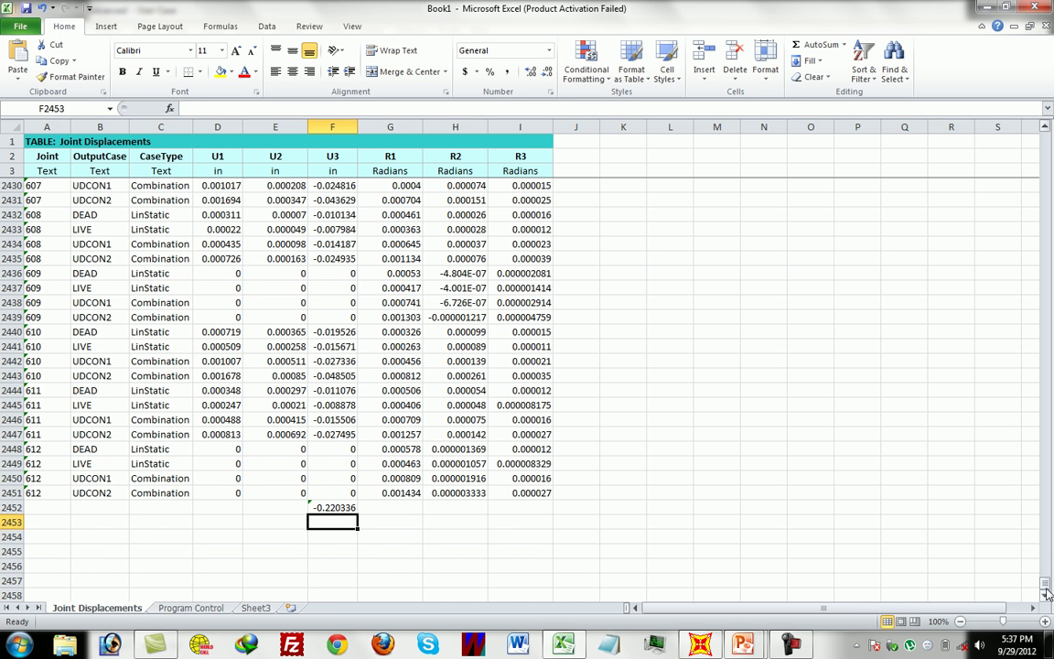
pyautogui.click(322, 508)
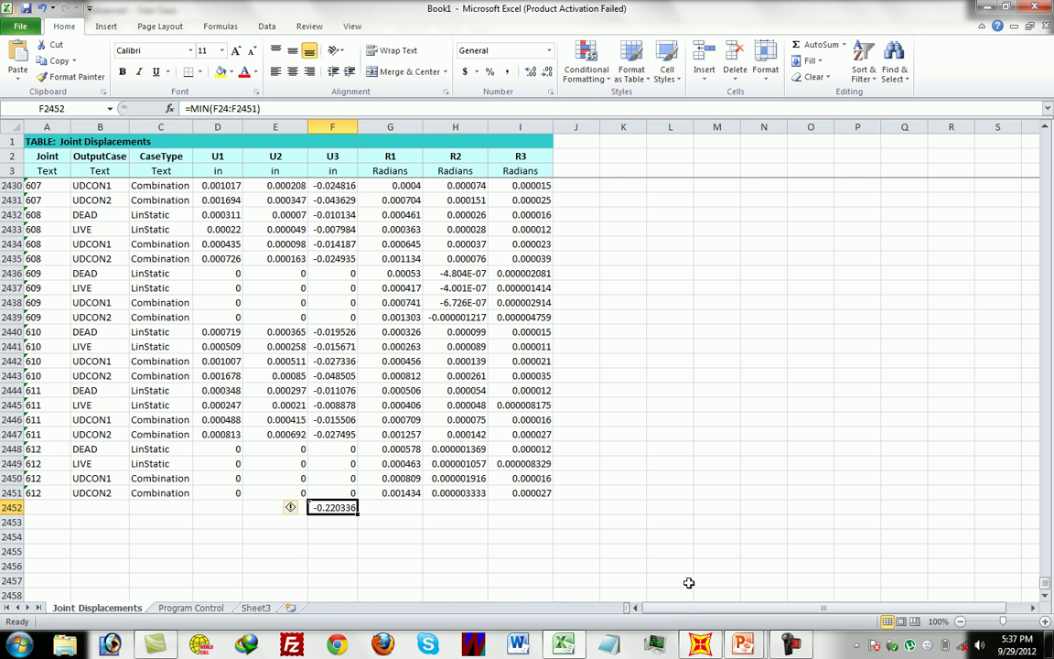
# Switch back to SAP2000 and close the joint displacements table
pyautogui.click(699, 645)
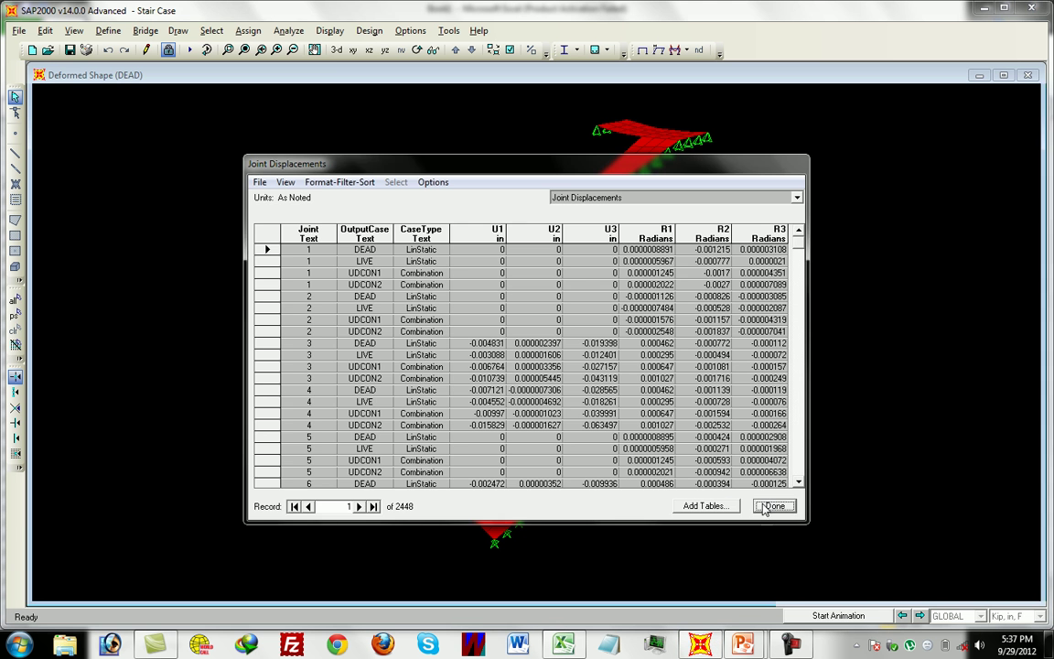
pyautogui.click(756, 508)
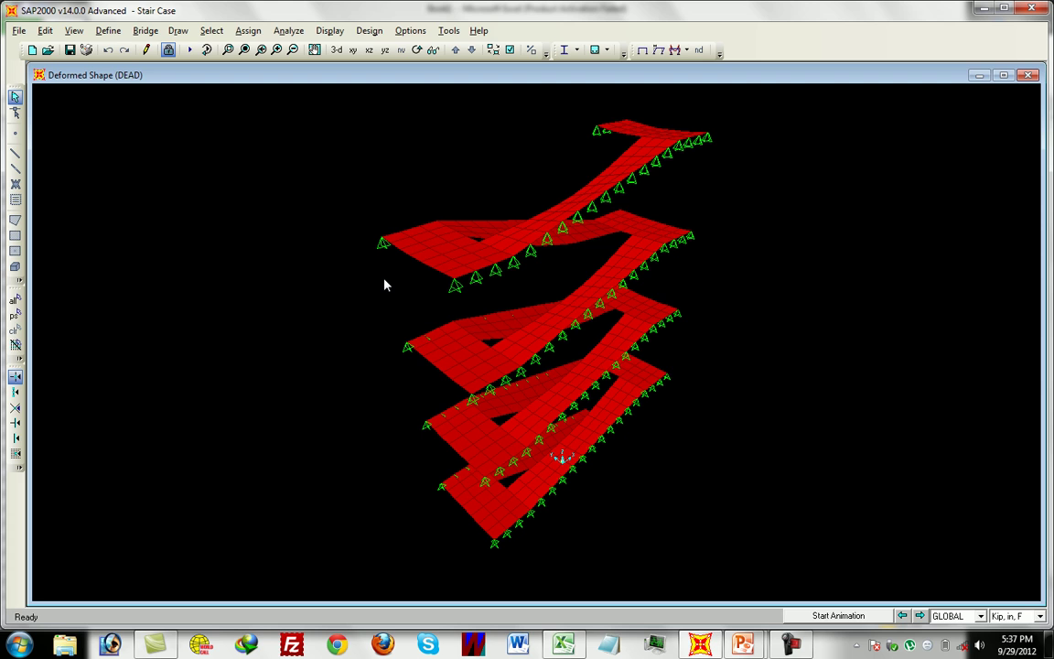